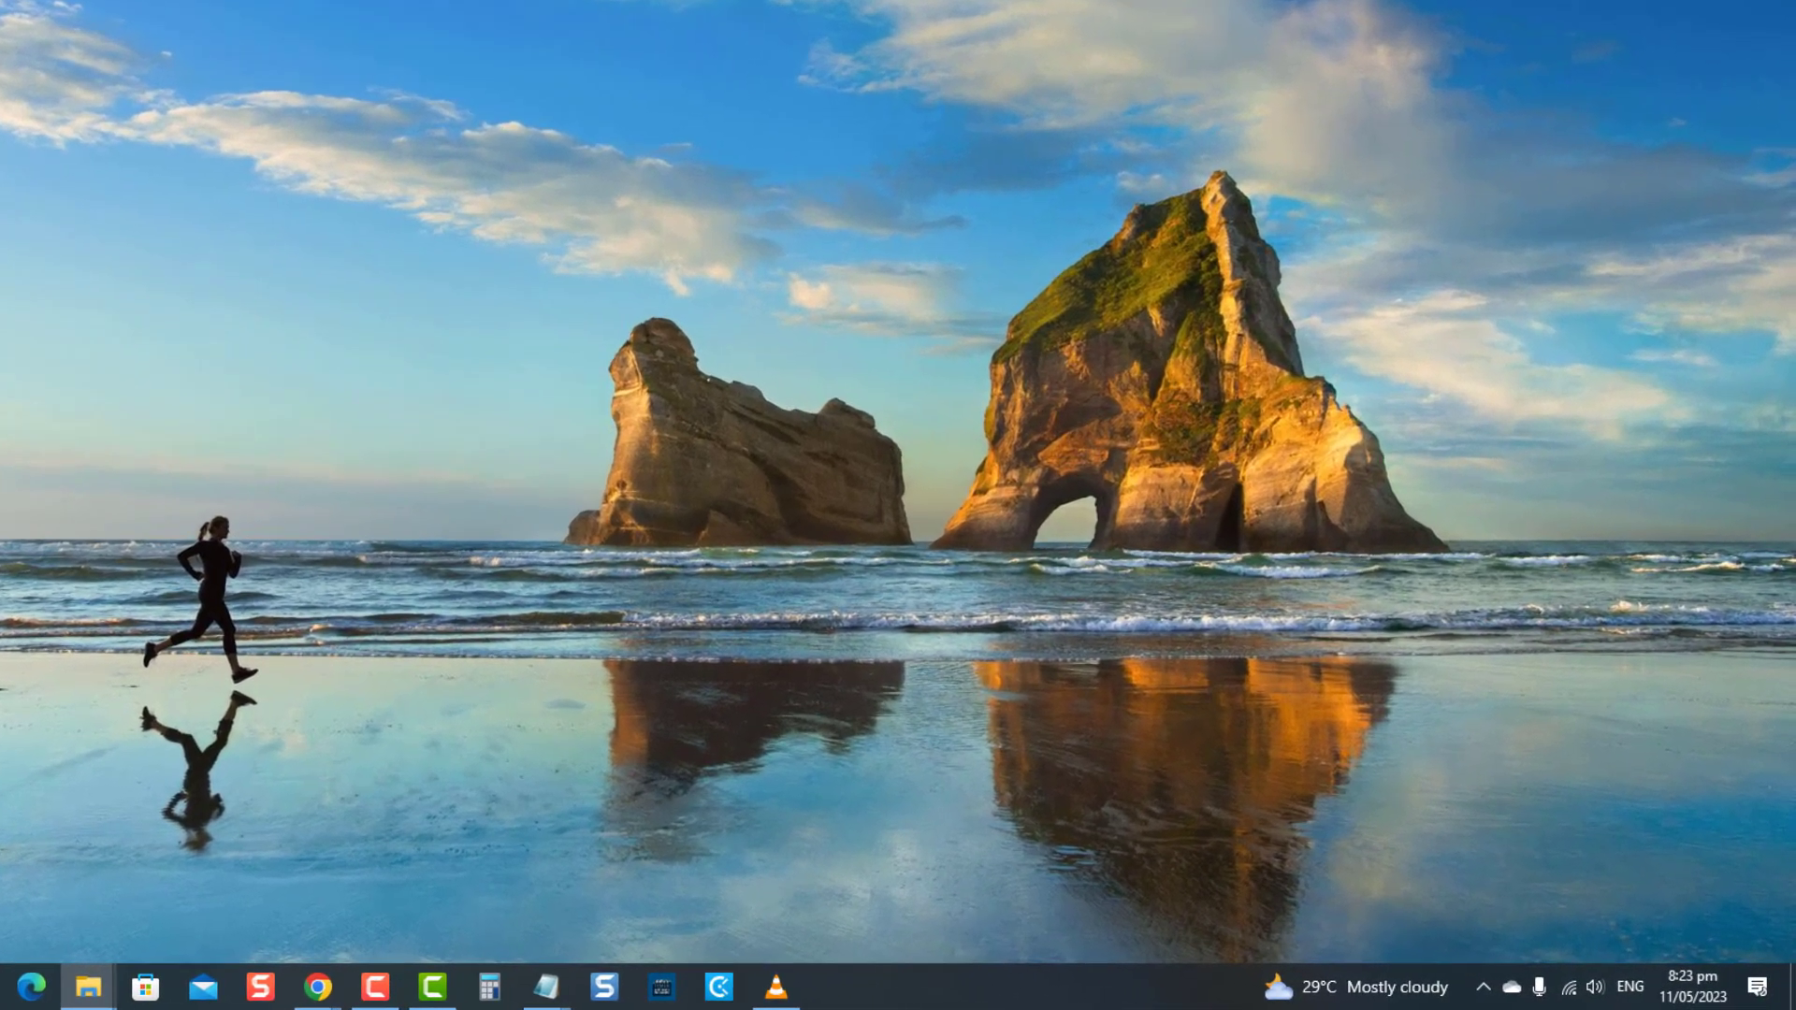
Make Headphones the default playback device instead of Speakers and confirm with OK.
{"action": "right_click", "coordinate": [1590, 983]}
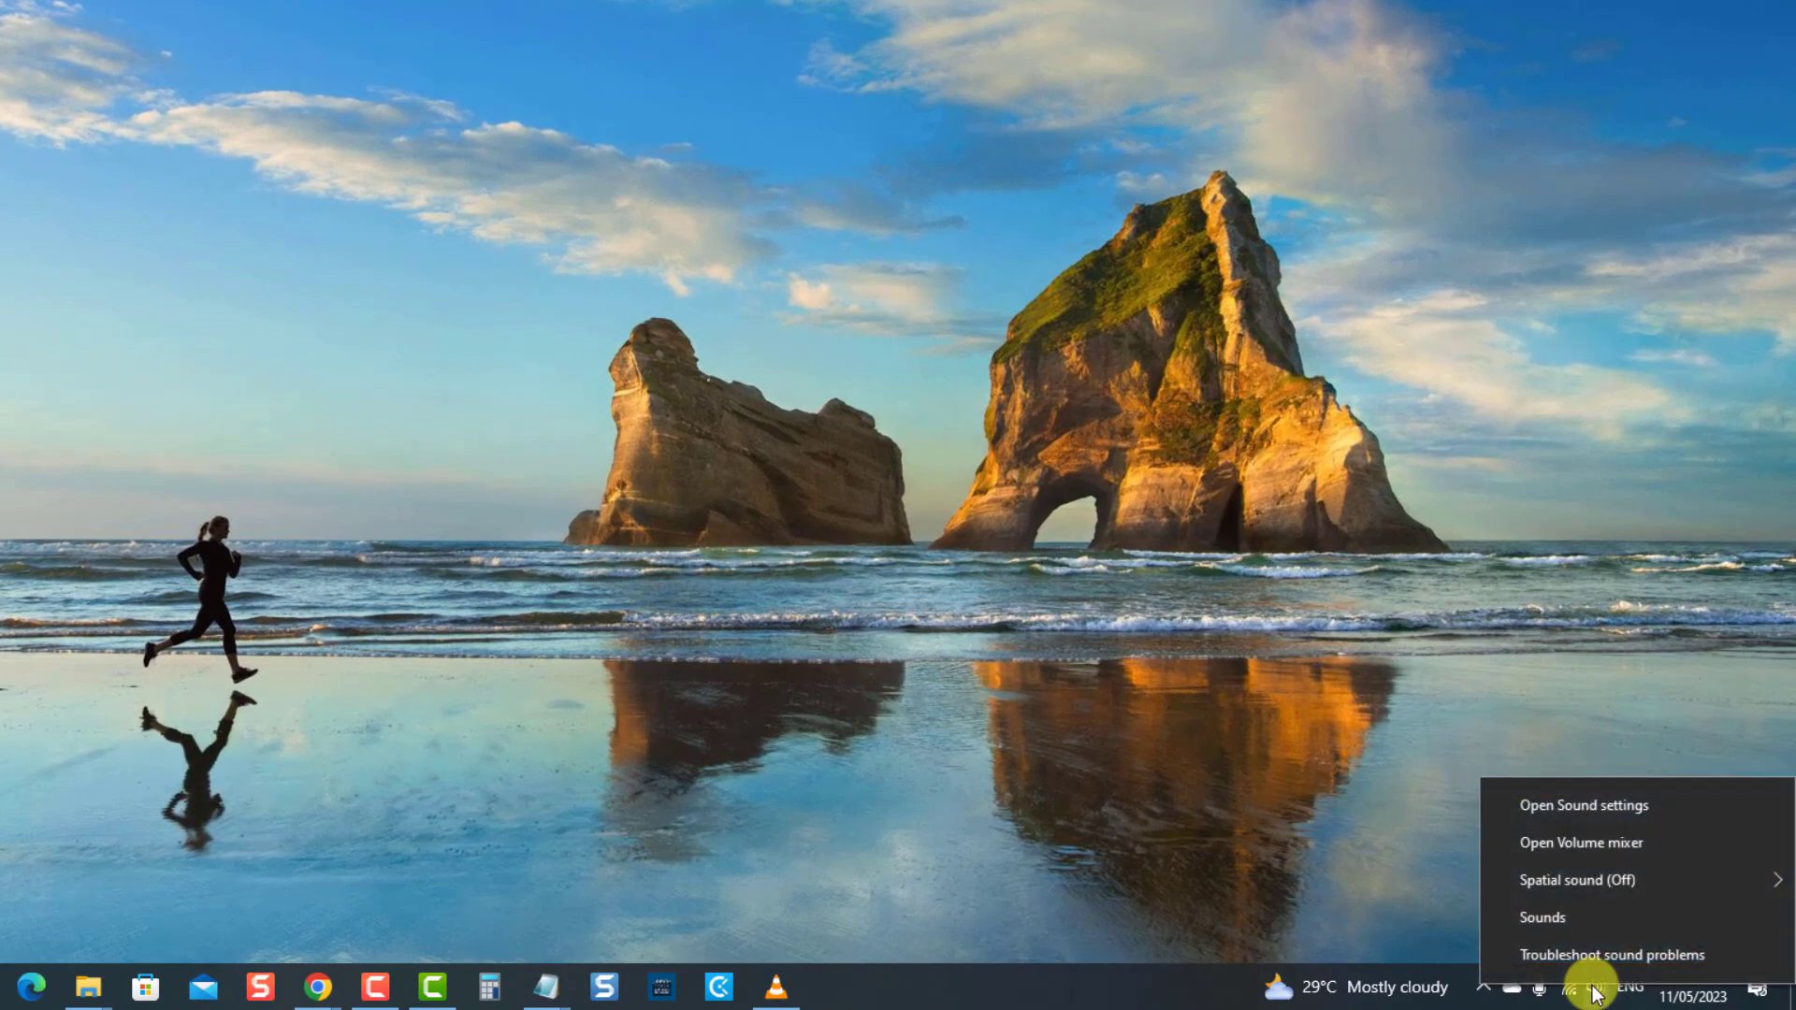
{"action": "left_click", "coordinate": [1598, 917]}
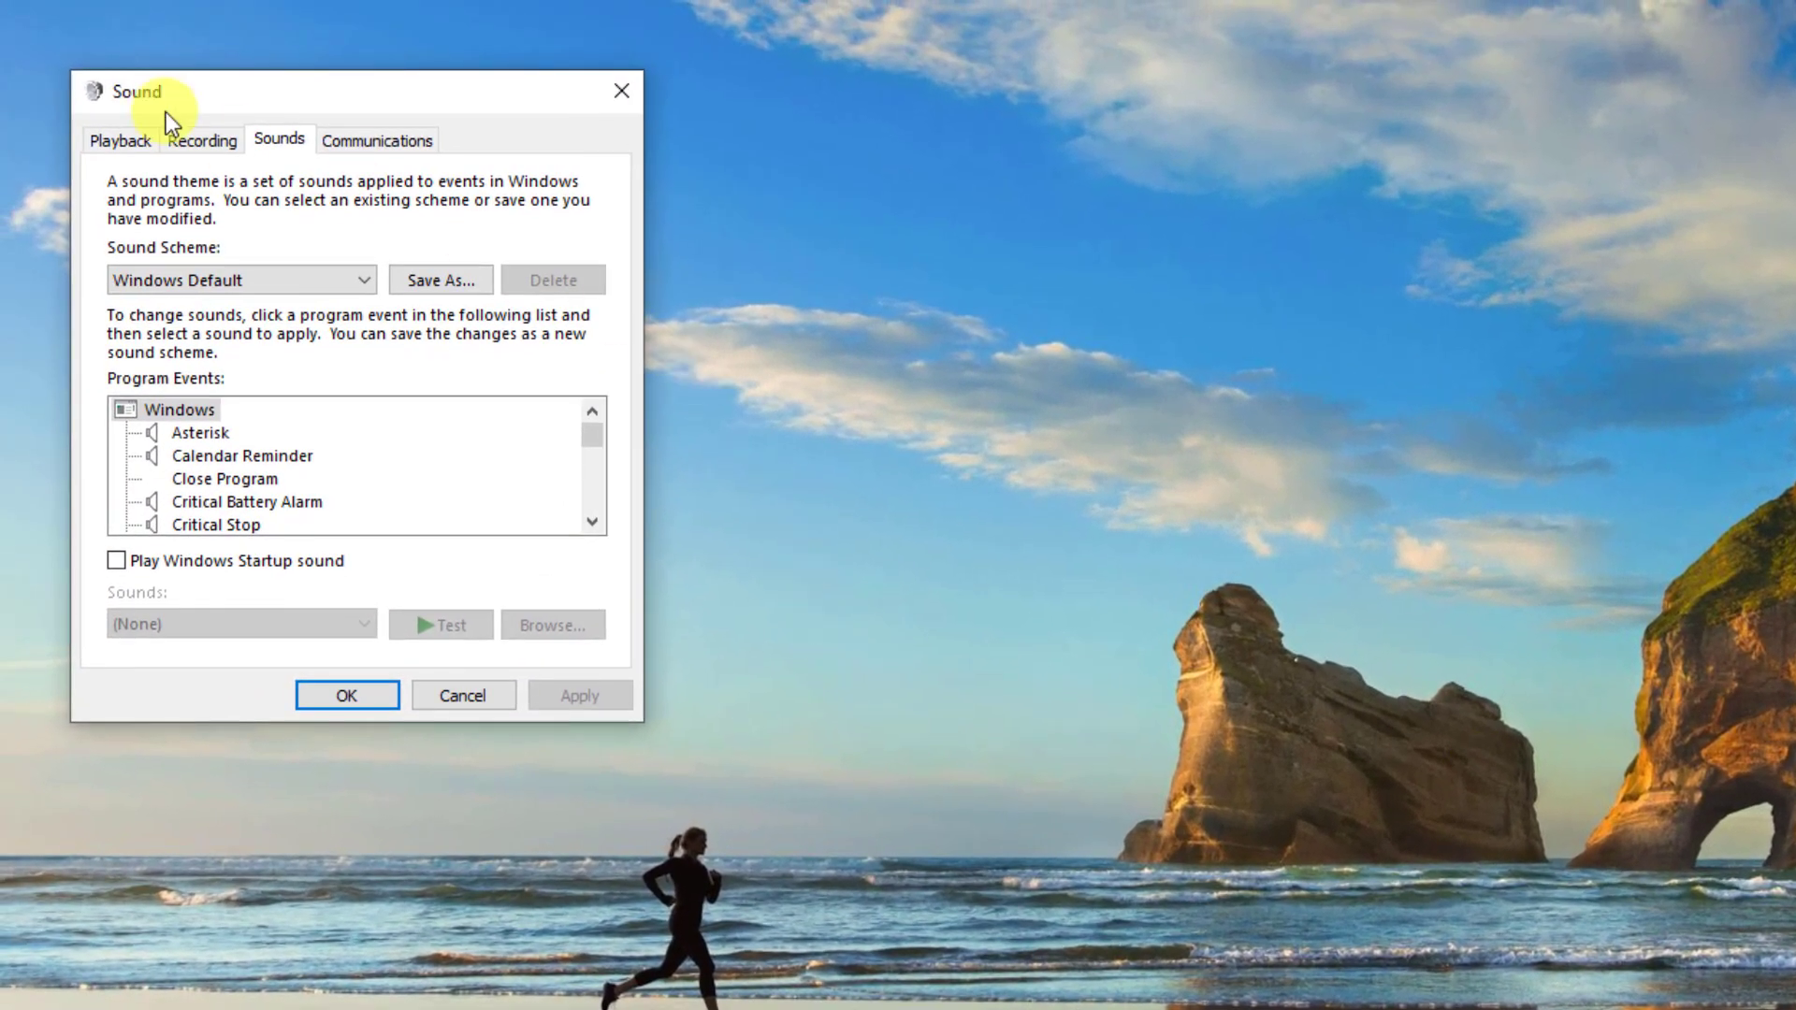
{"action": "left_click", "coordinate": [128, 135]}
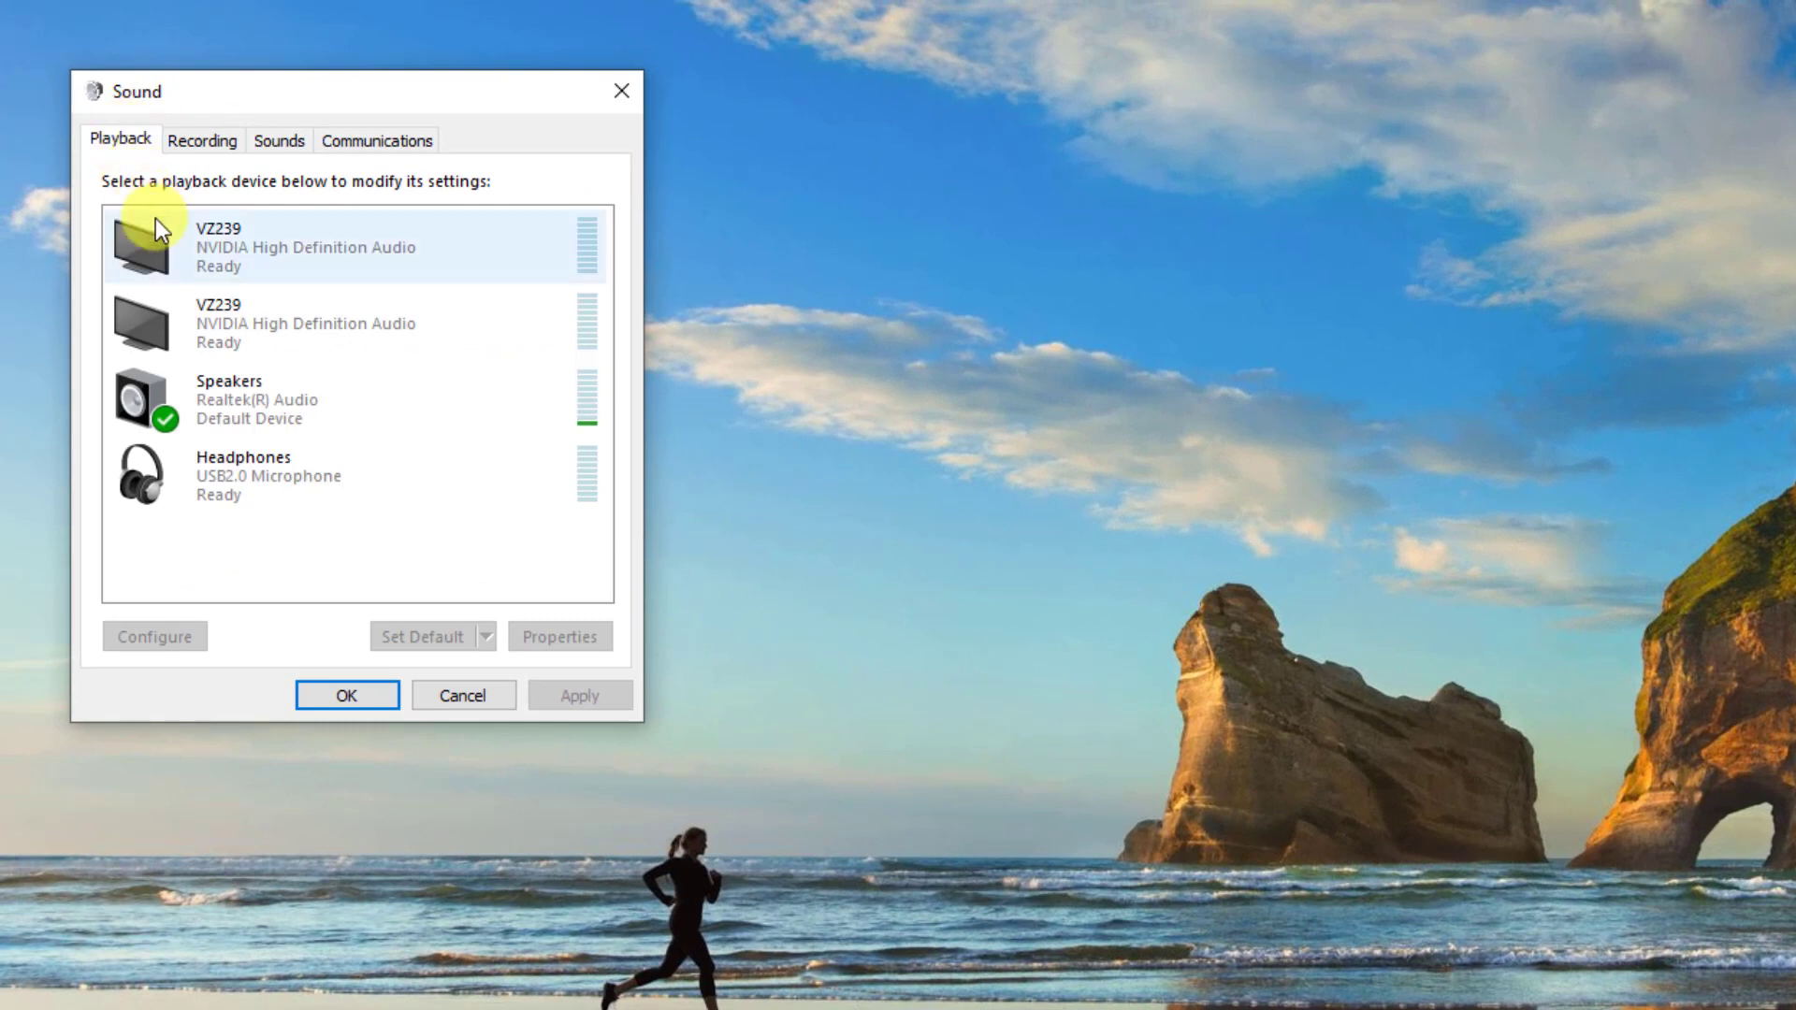
{"action": "left_click", "coordinate": [318, 487]}
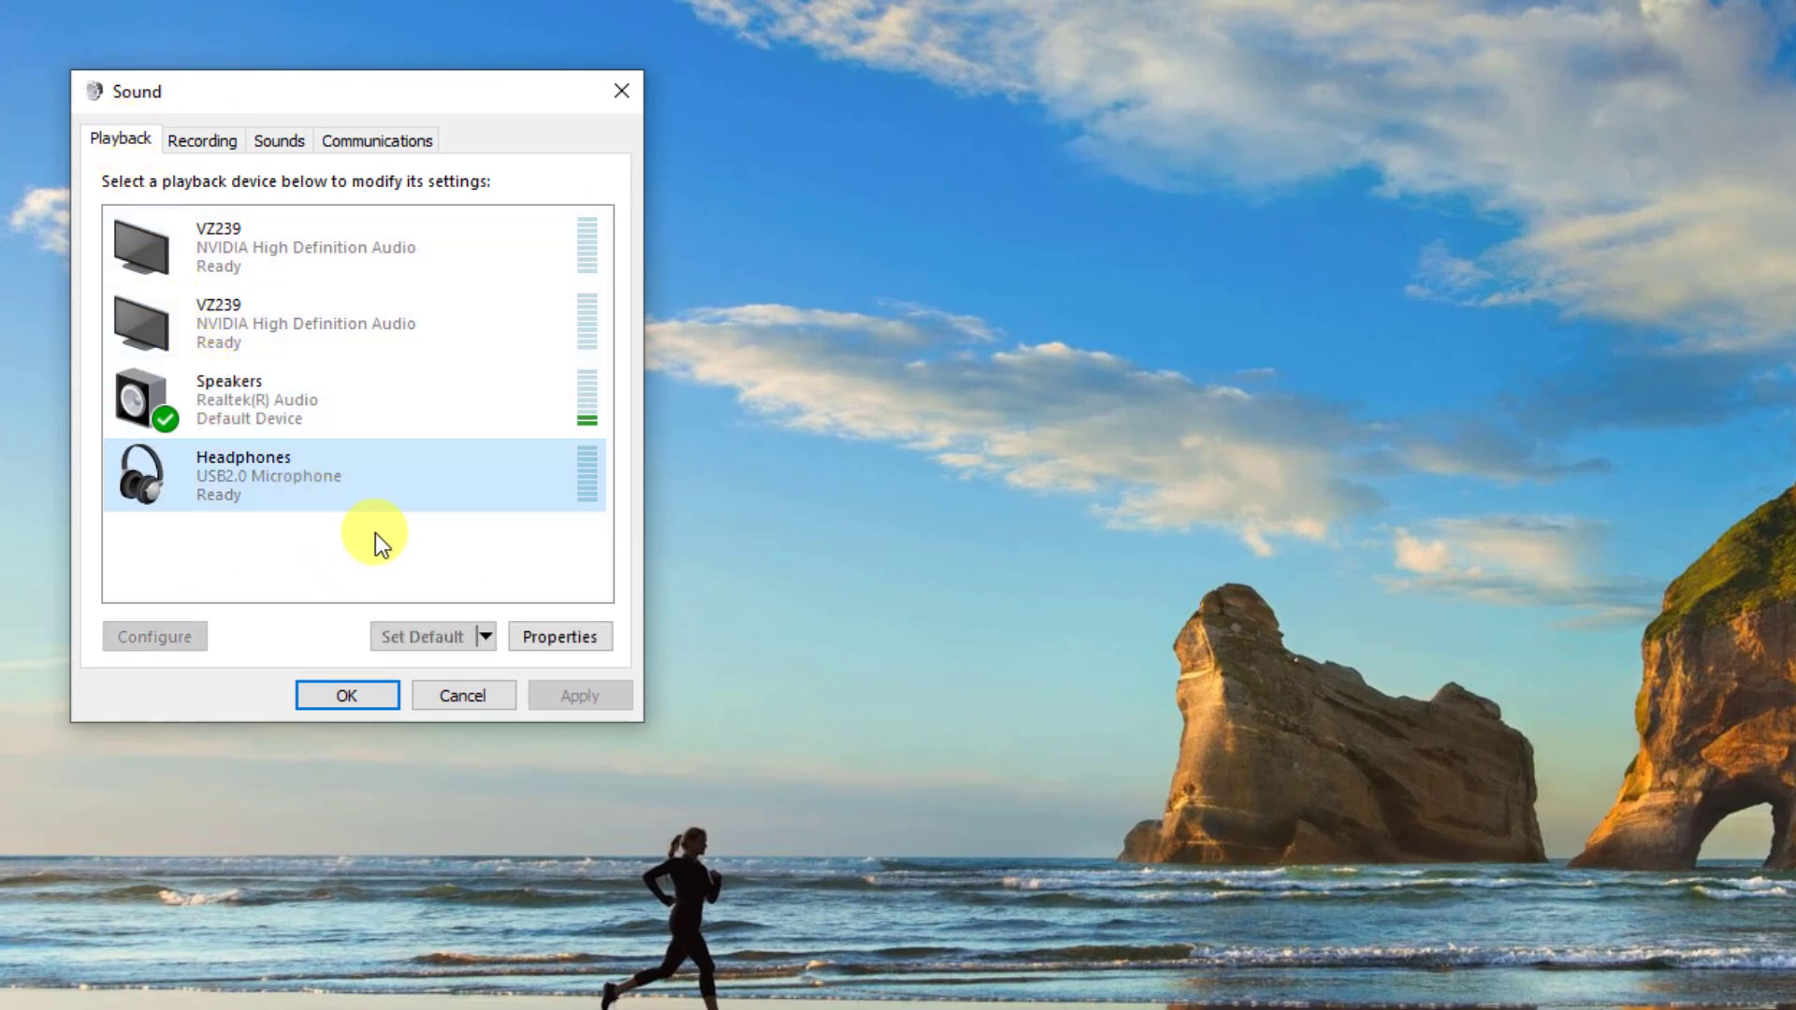
{"action": "left_click", "coordinate": [427, 635]}
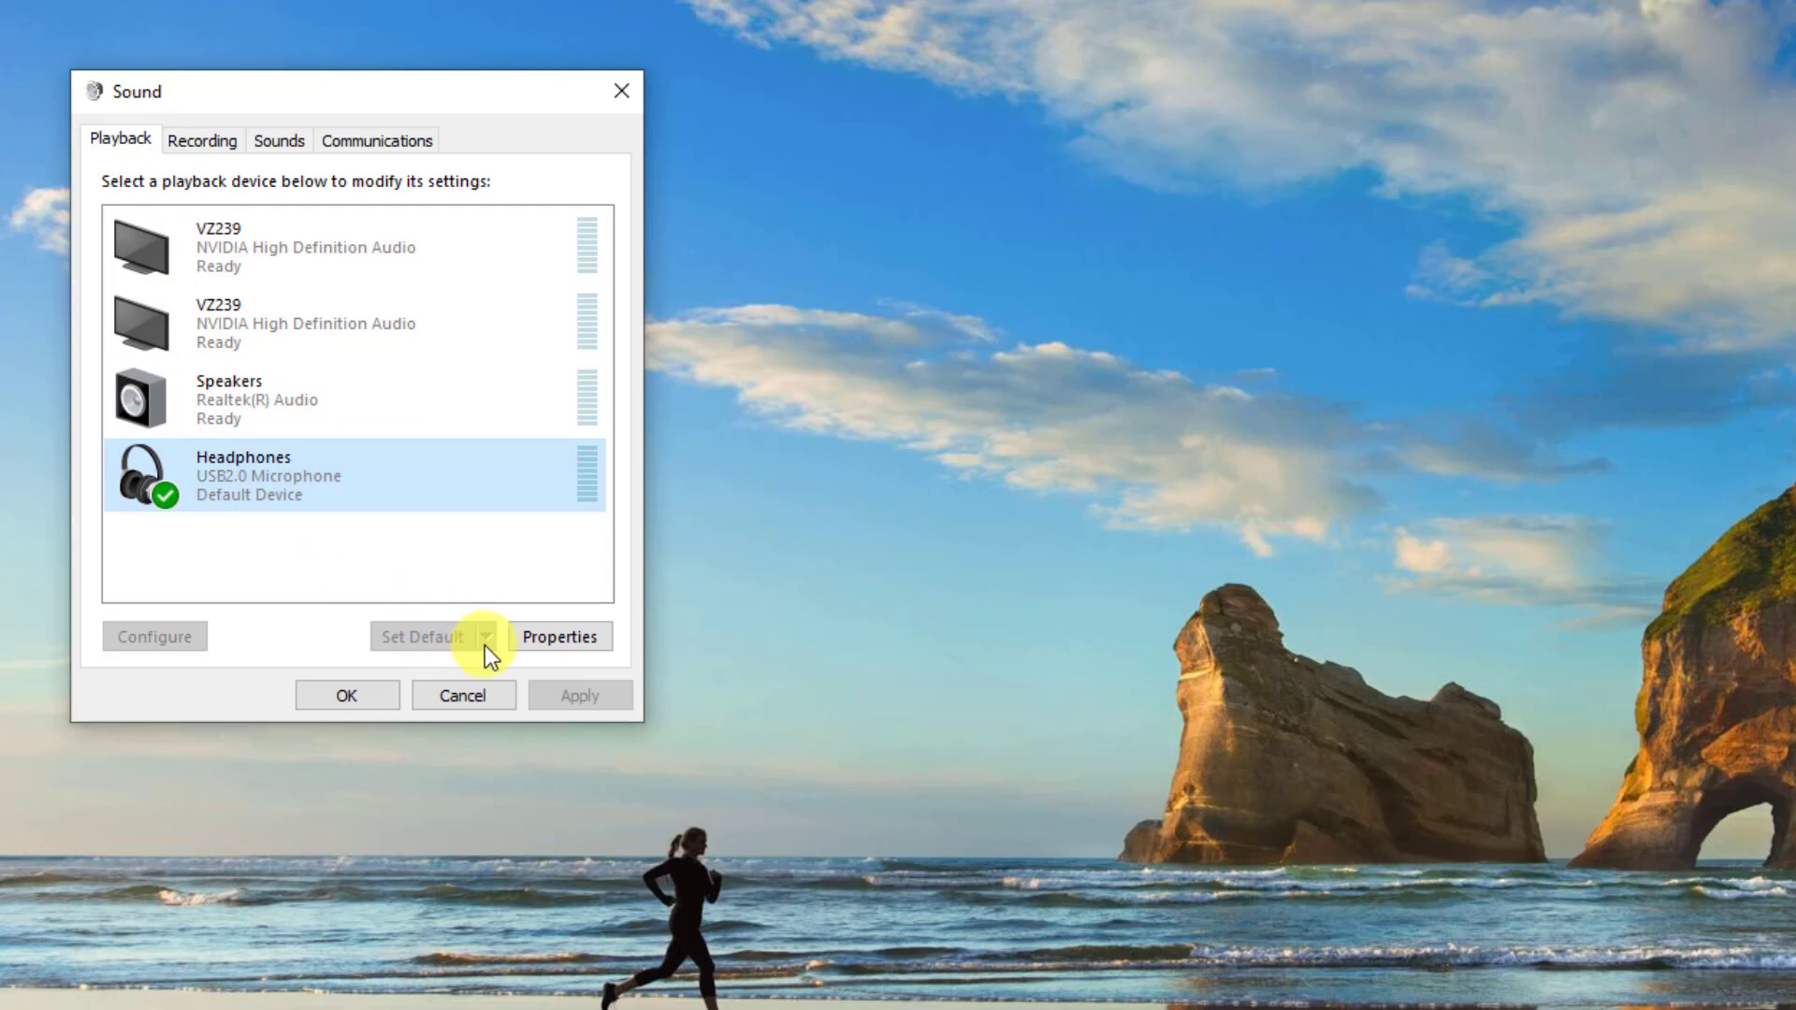
{"action": "left_click", "coordinate": [346, 695]}
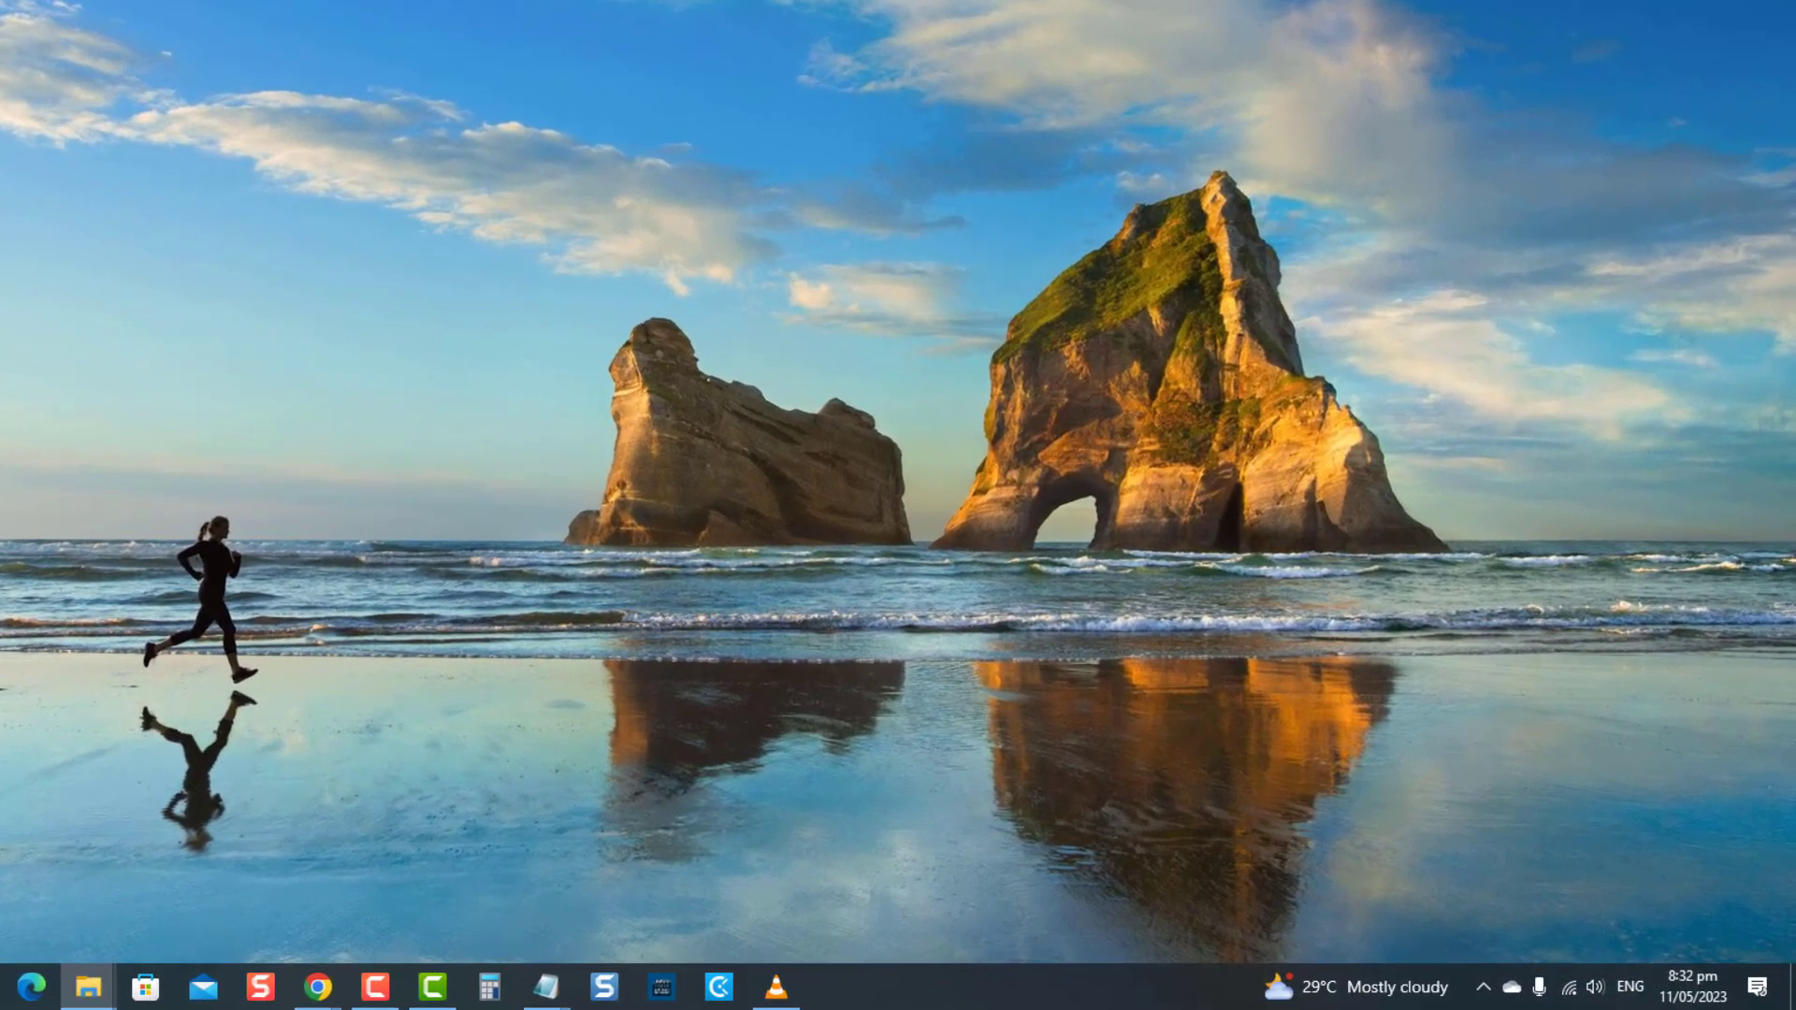
Open the Headphones device properties from the Sound Playback list.
{"action": "right_click", "coordinate": [1593, 987]}
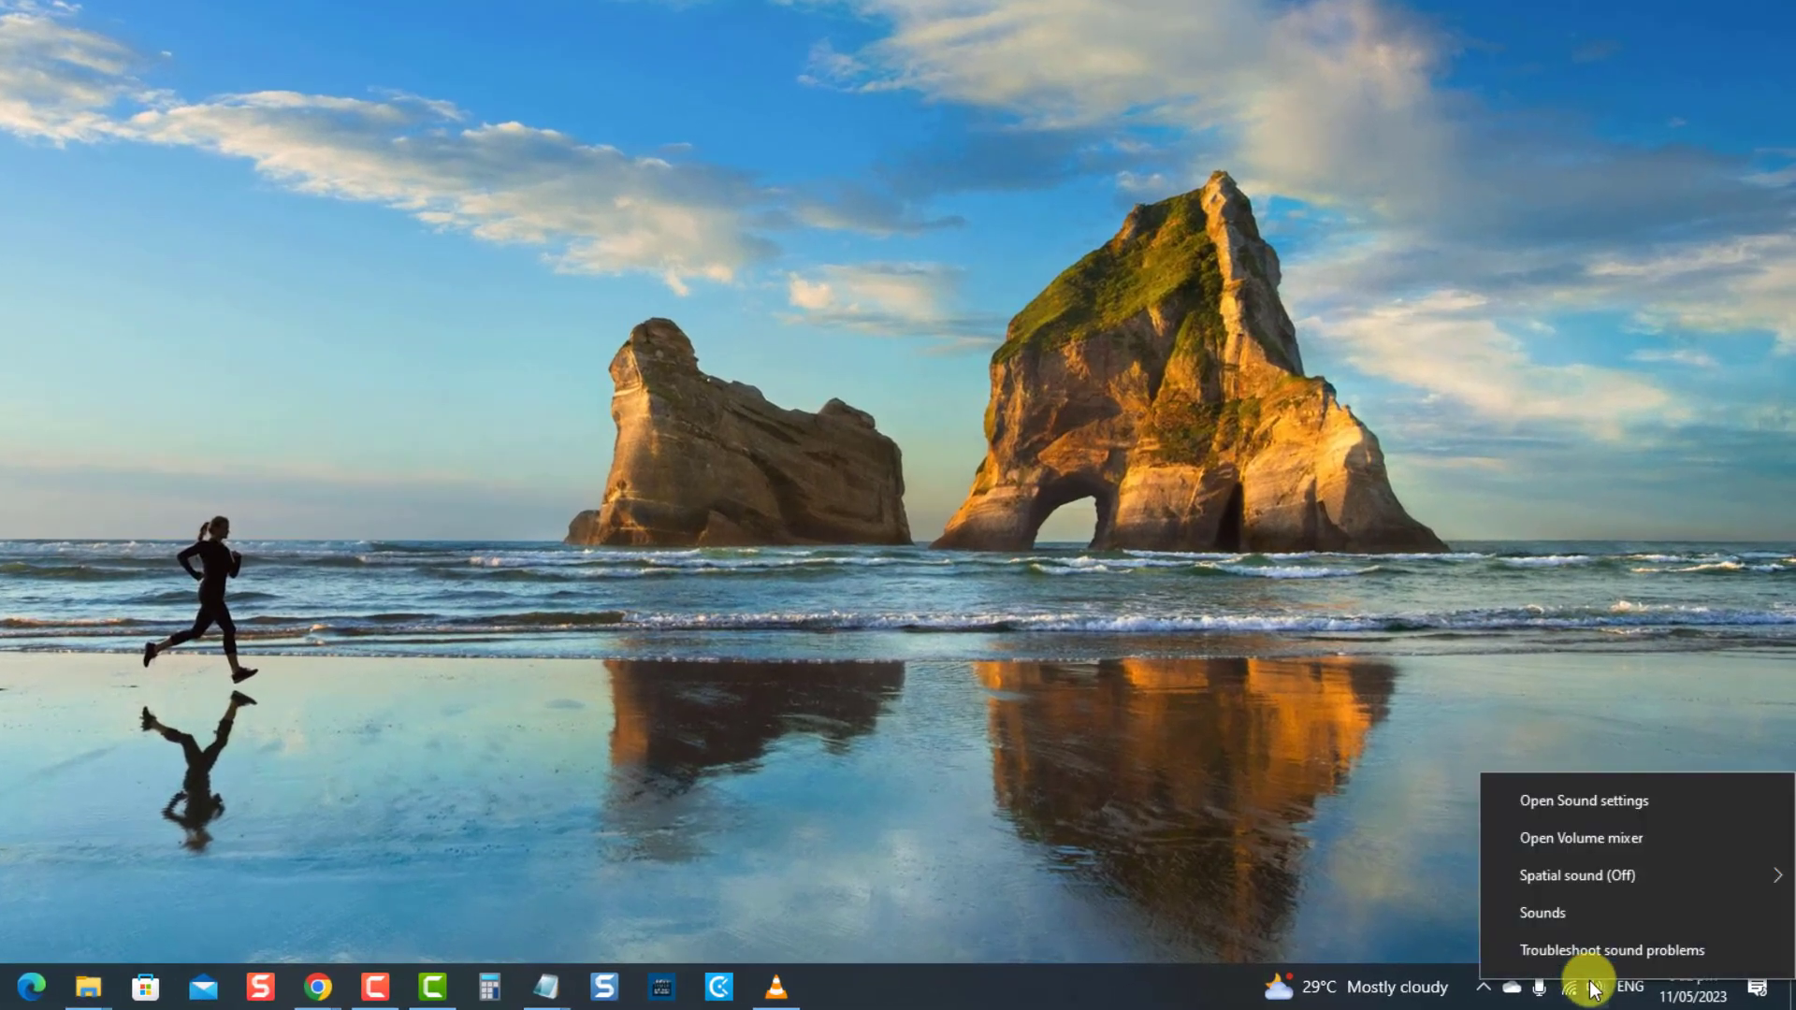
{"action": "left_click", "coordinate": [1595, 918]}
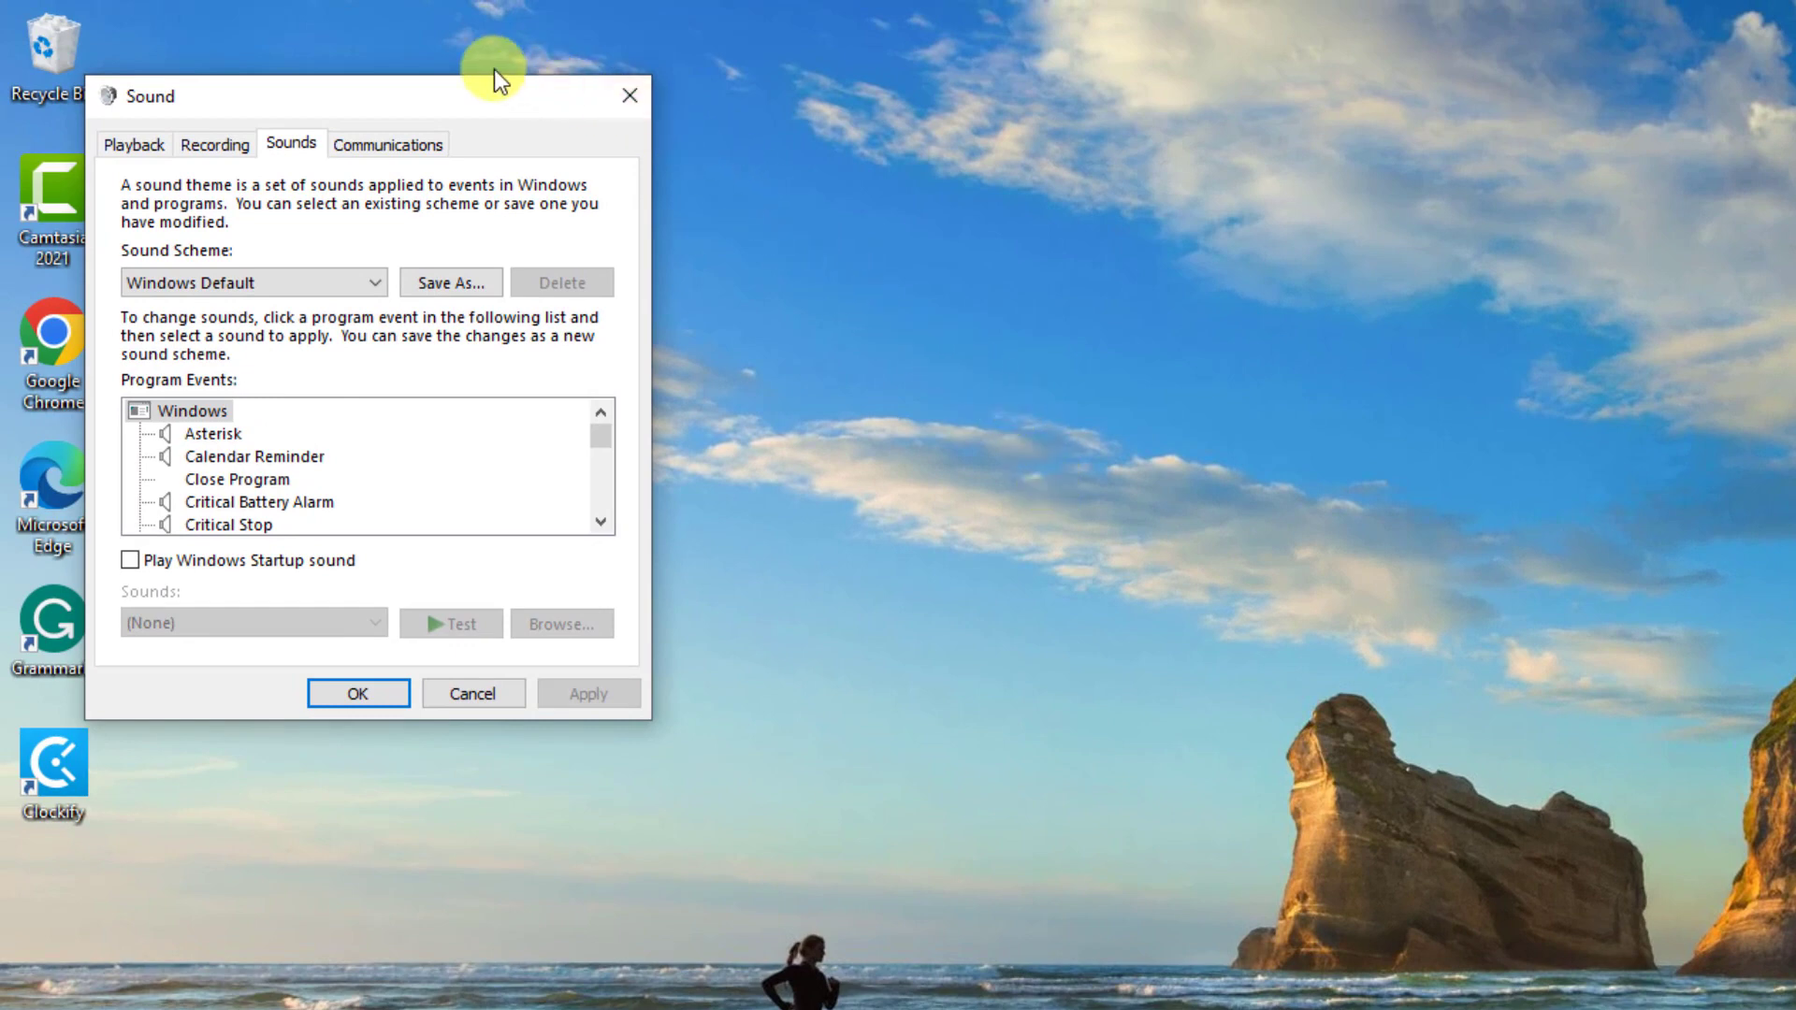
{"action": "left_click", "coordinate": [141, 143]}
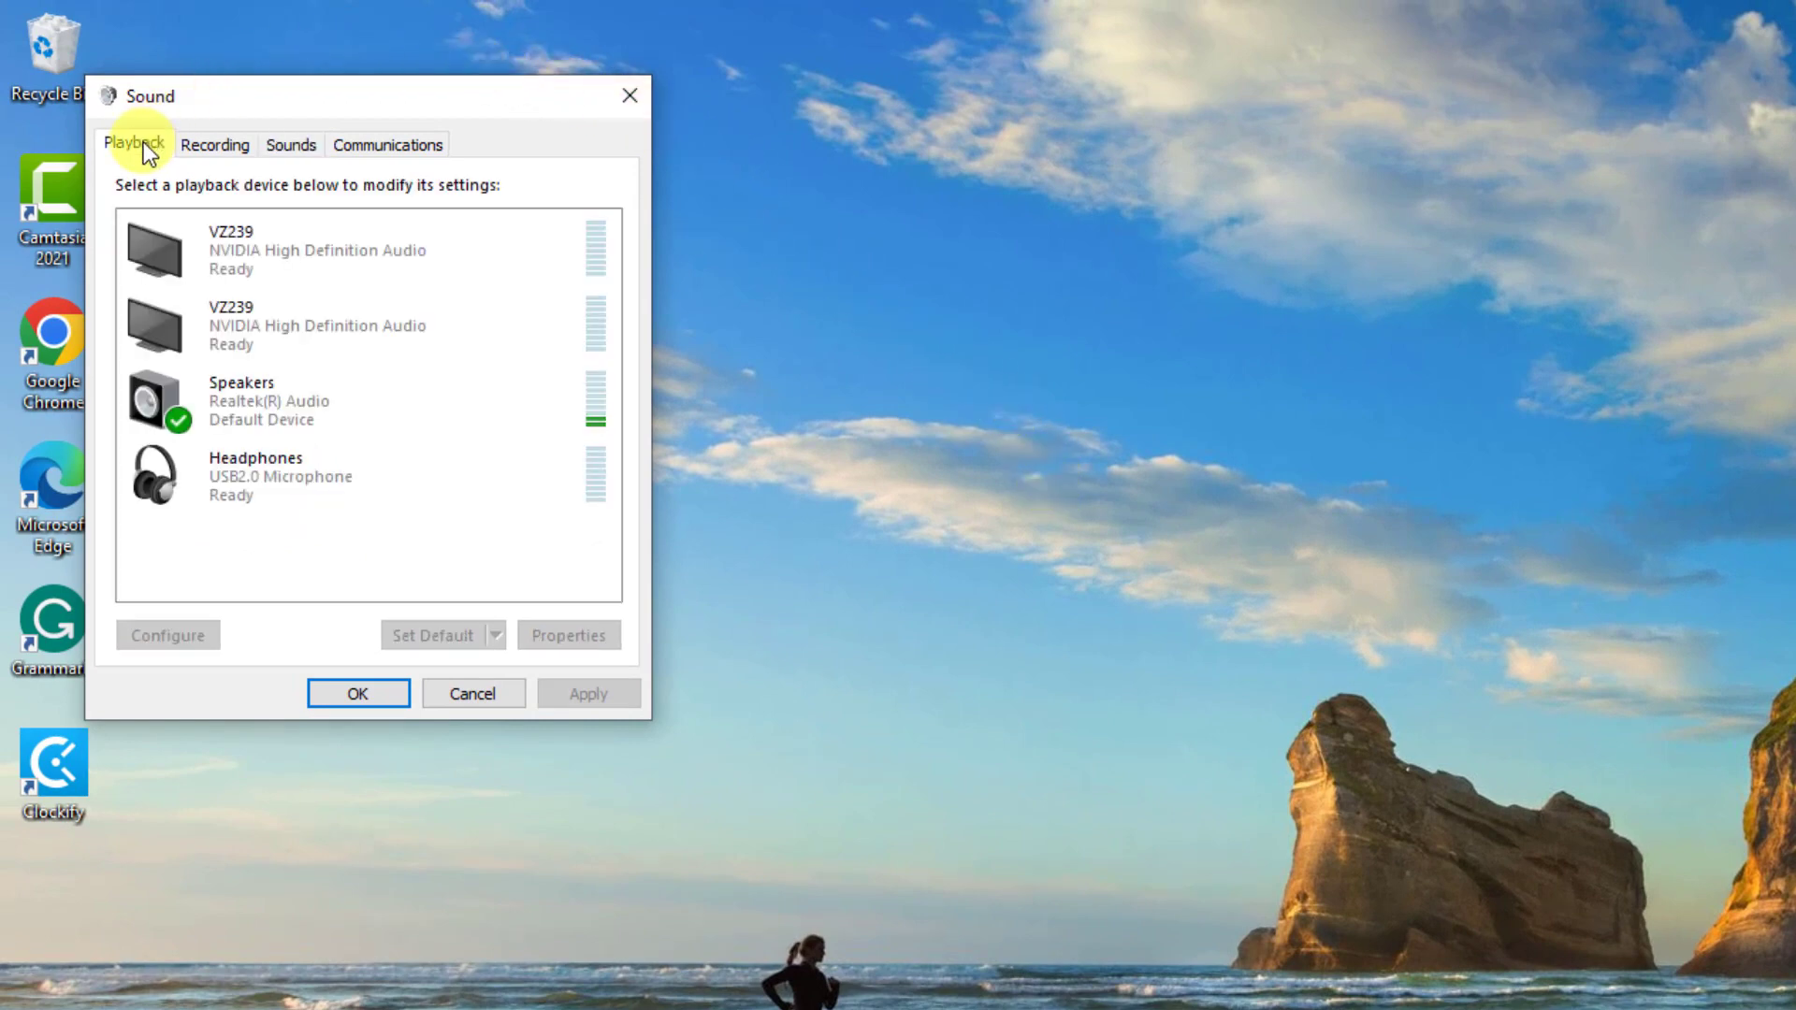
{"action": "left_click", "coordinate": [256, 462]}
{"action": "right_click", "coordinate": [257, 463]}
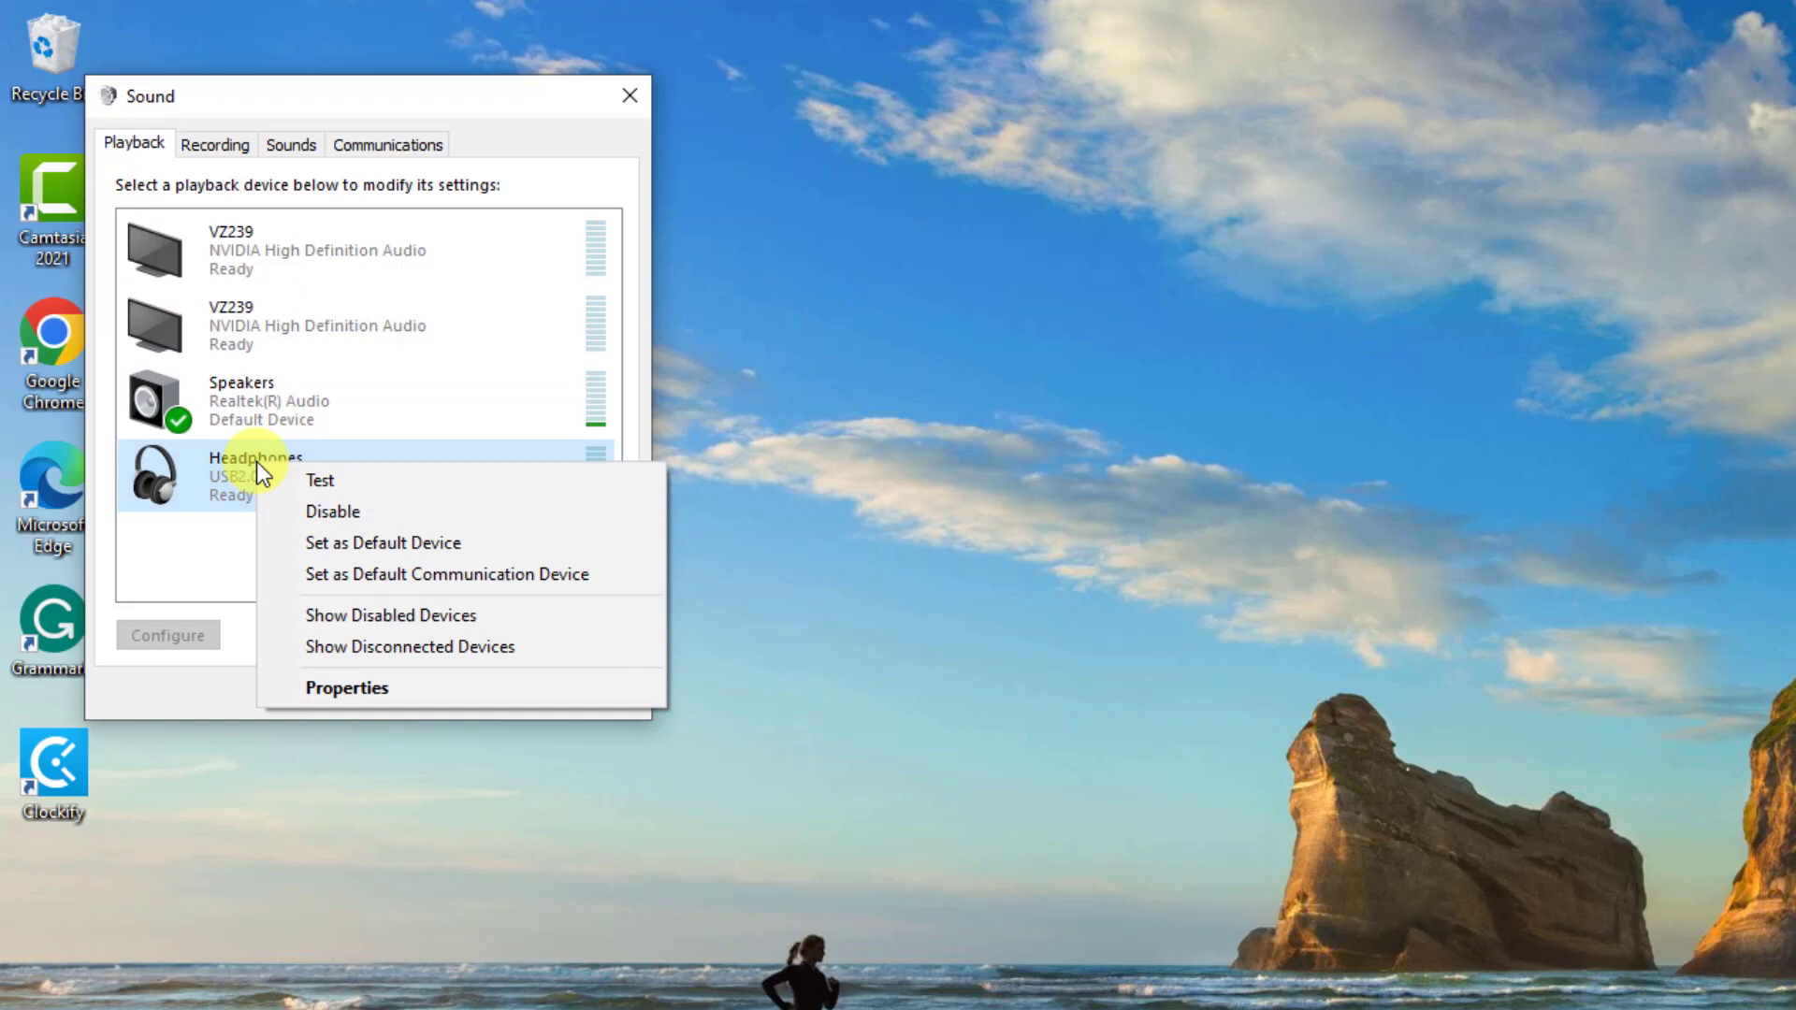
{"action": "left_click", "coordinate": [372, 684]}
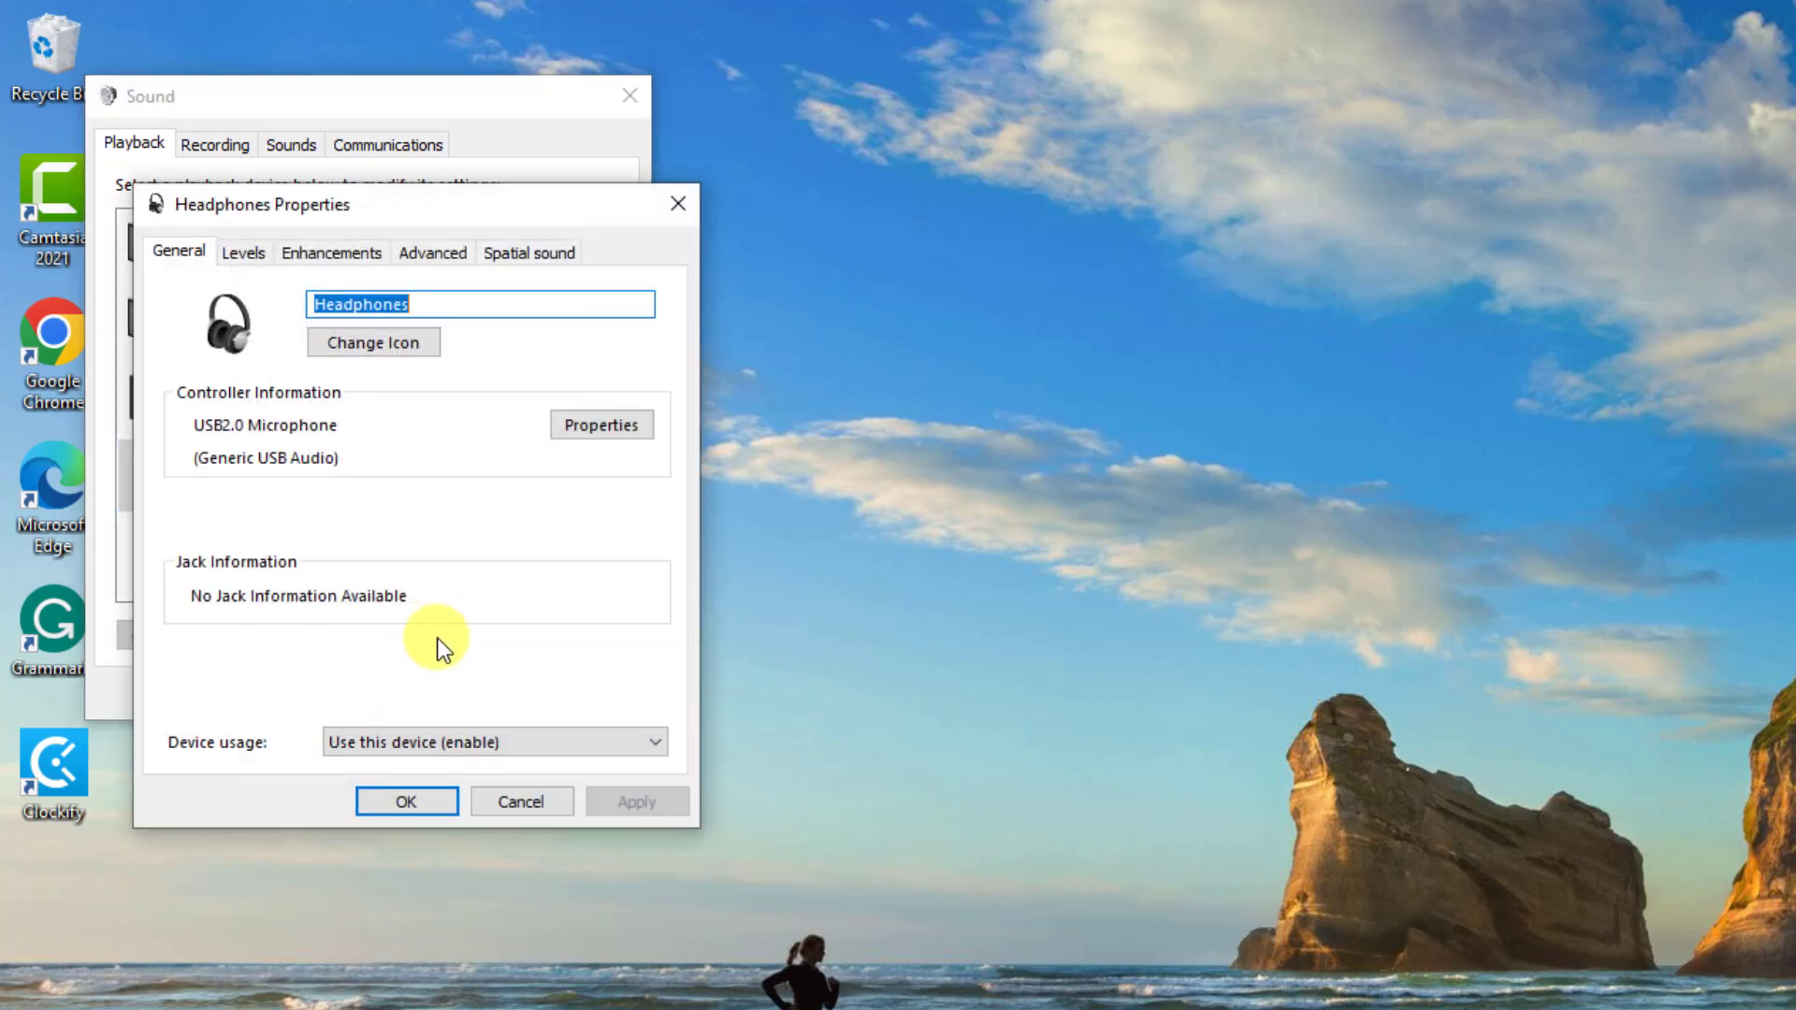
Lower the Headphones level to 88 and Headphone level to 80, then close both dialogs.
{"action": "left_click", "coordinate": [247, 253]}
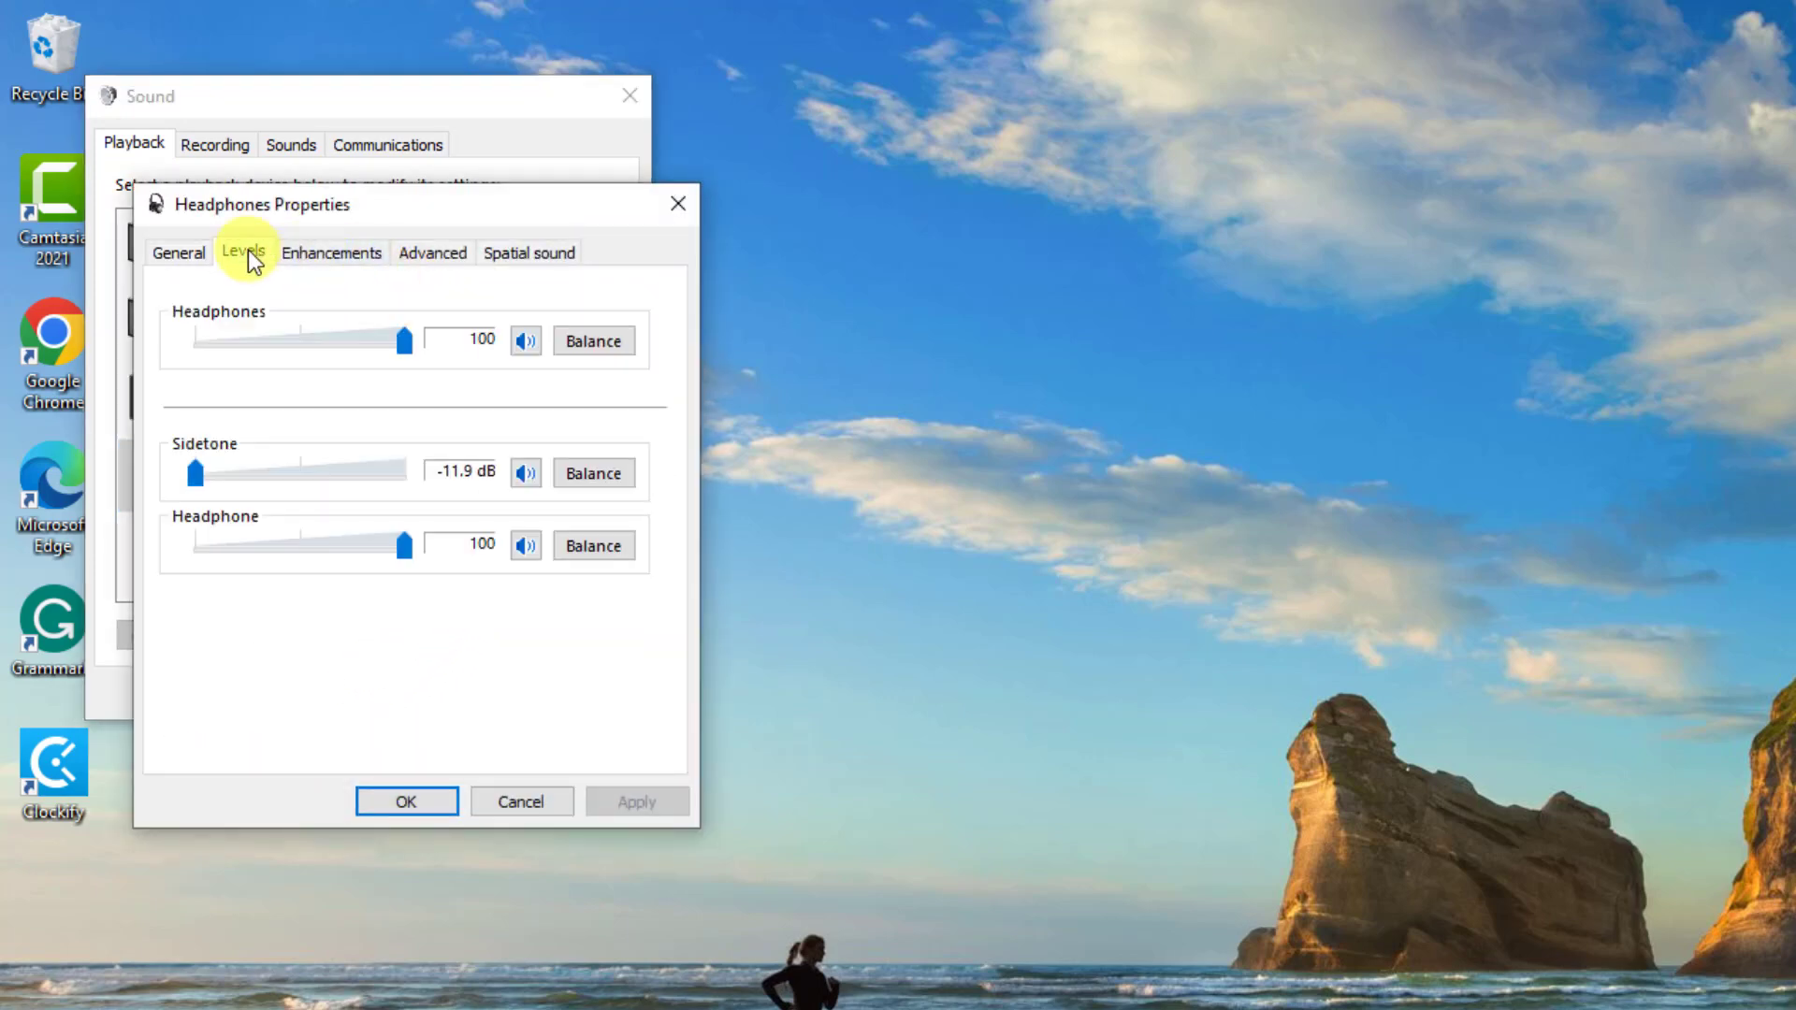
{"action": "mouse_move", "coordinate": [407, 349]}
{"action": "left_mouse_down"}
{"action": "mouse_move", "coordinate": [295, 345]}
{"action": "mouse_move", "coordinate": [403, 346]}
{"action": "mouse_move", "coordinate": [381, 345]}
{"action": "left_mouse_up"}
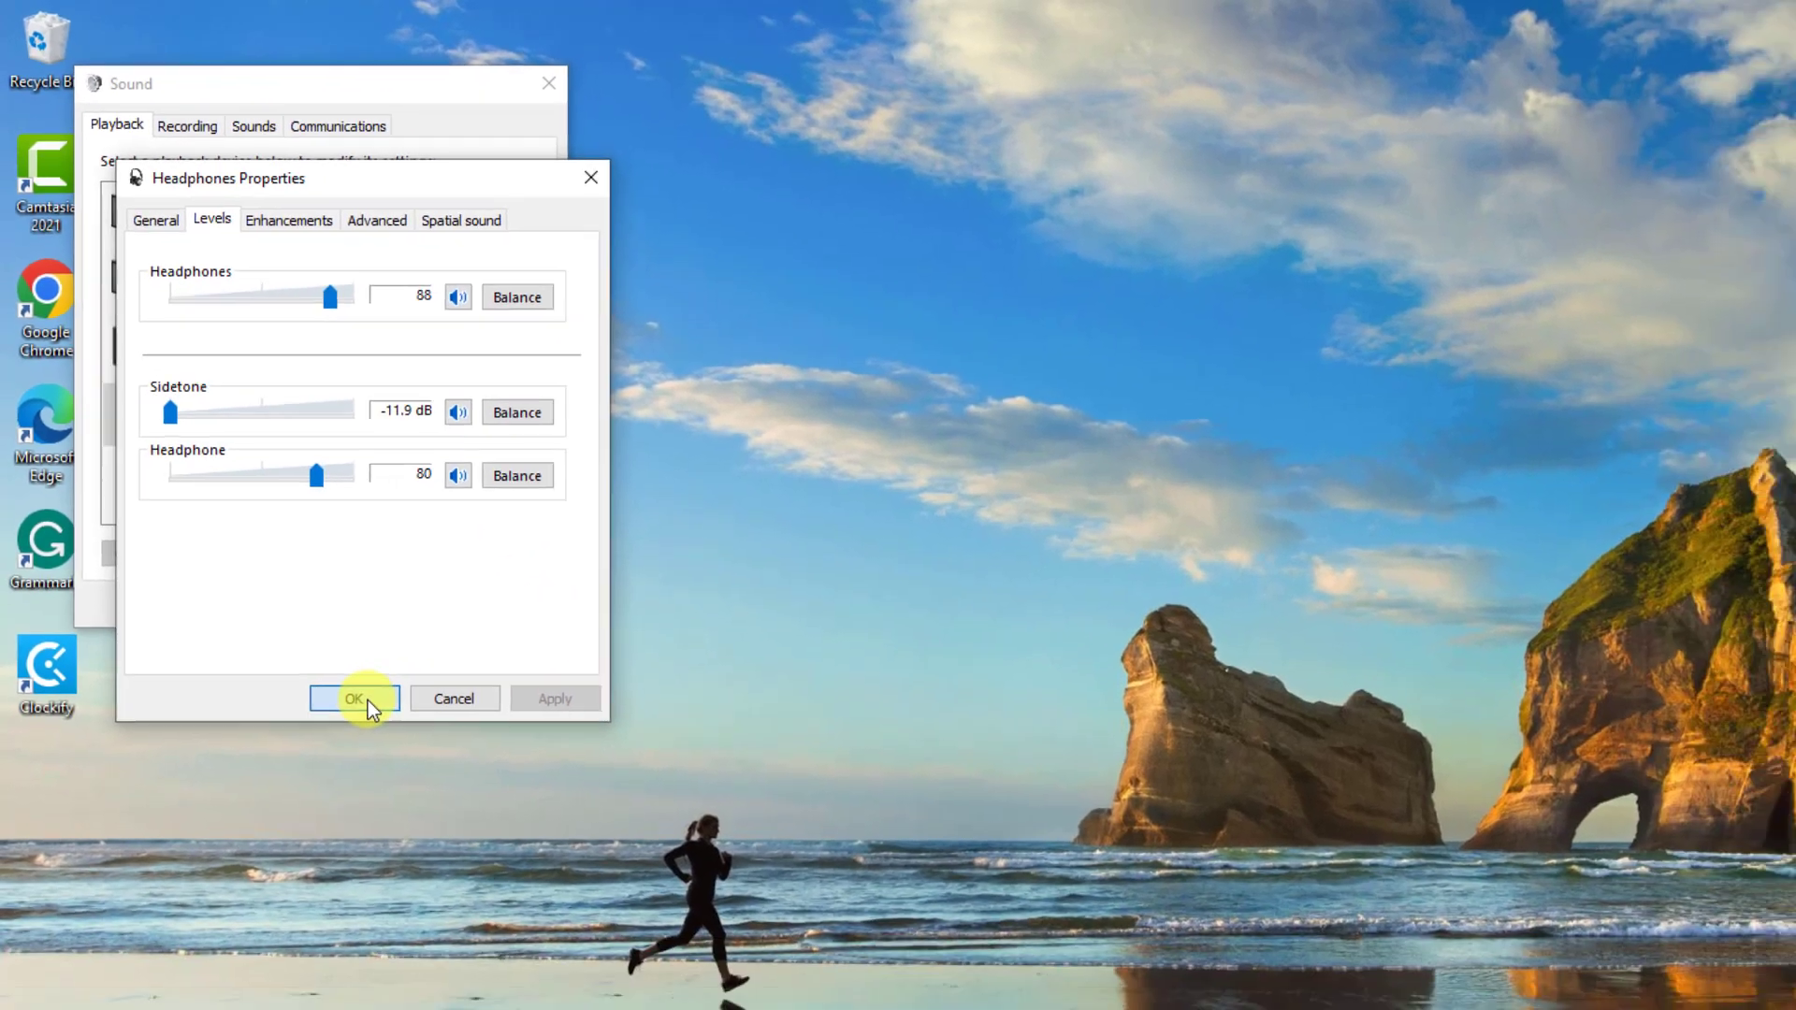
{"action": "left_click", "coordinate": [411, 802]}
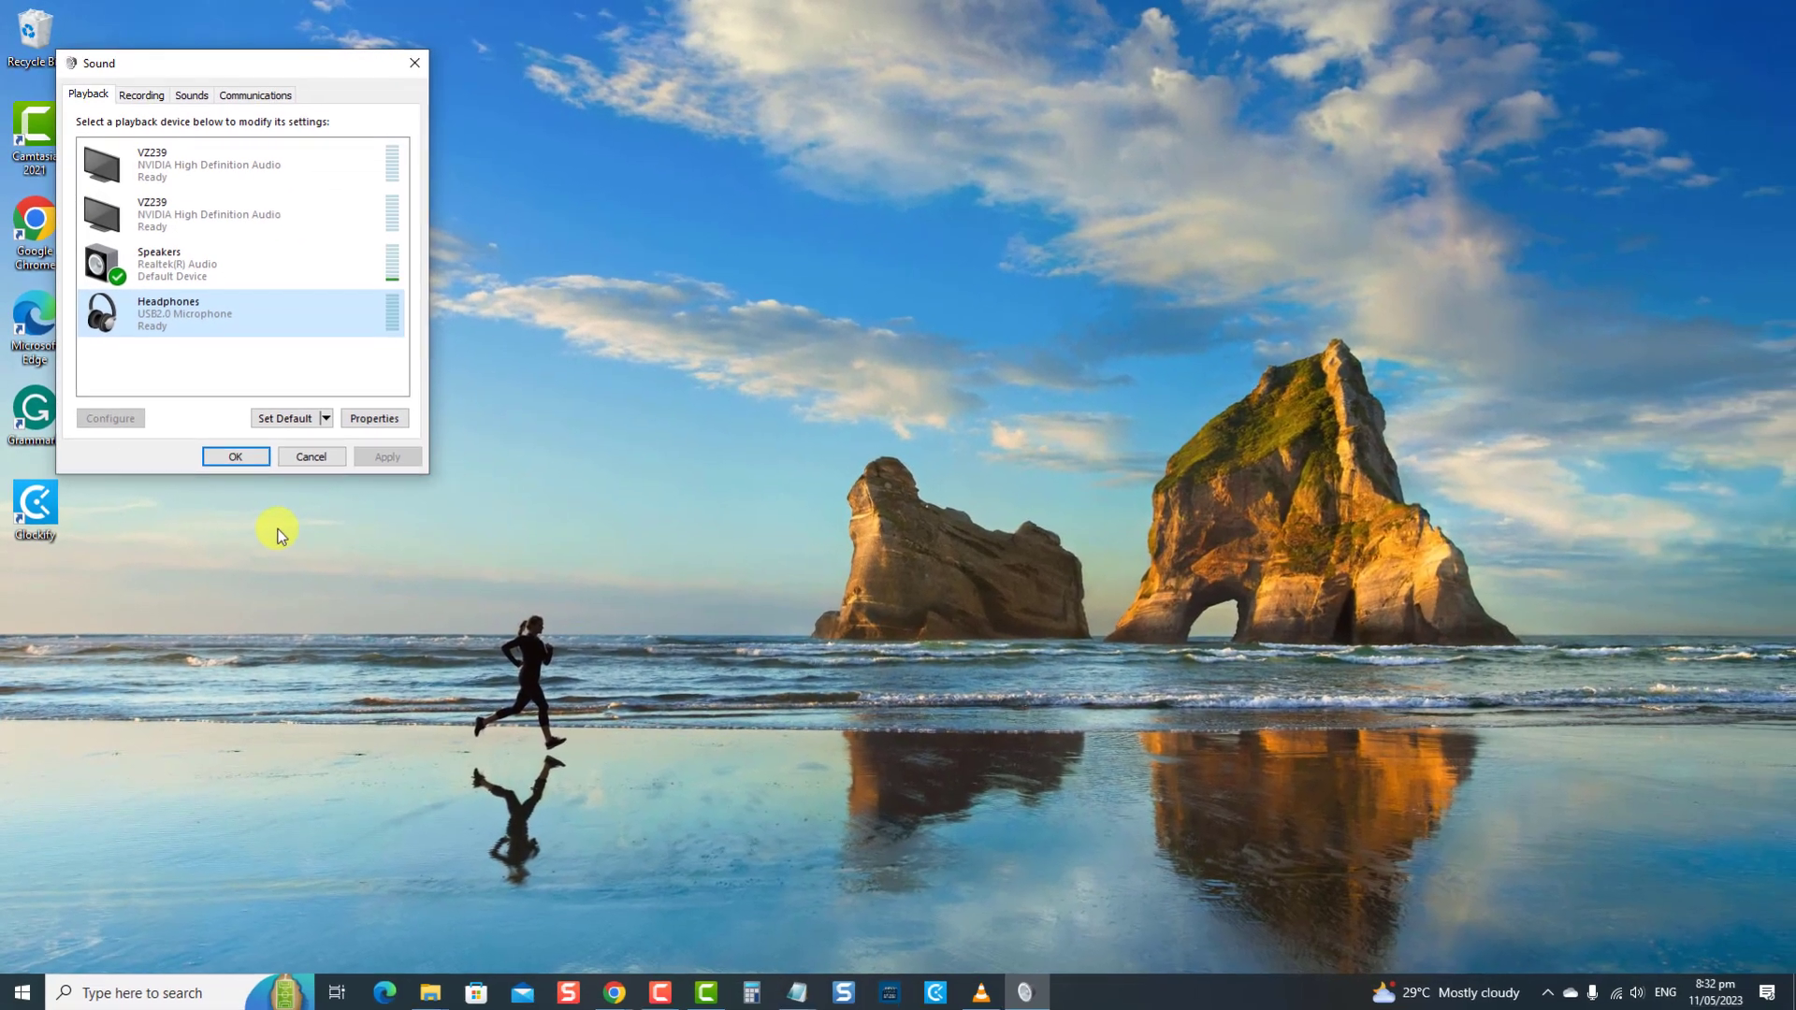
{"action": "left_click", "coordinate": [236, 457]}
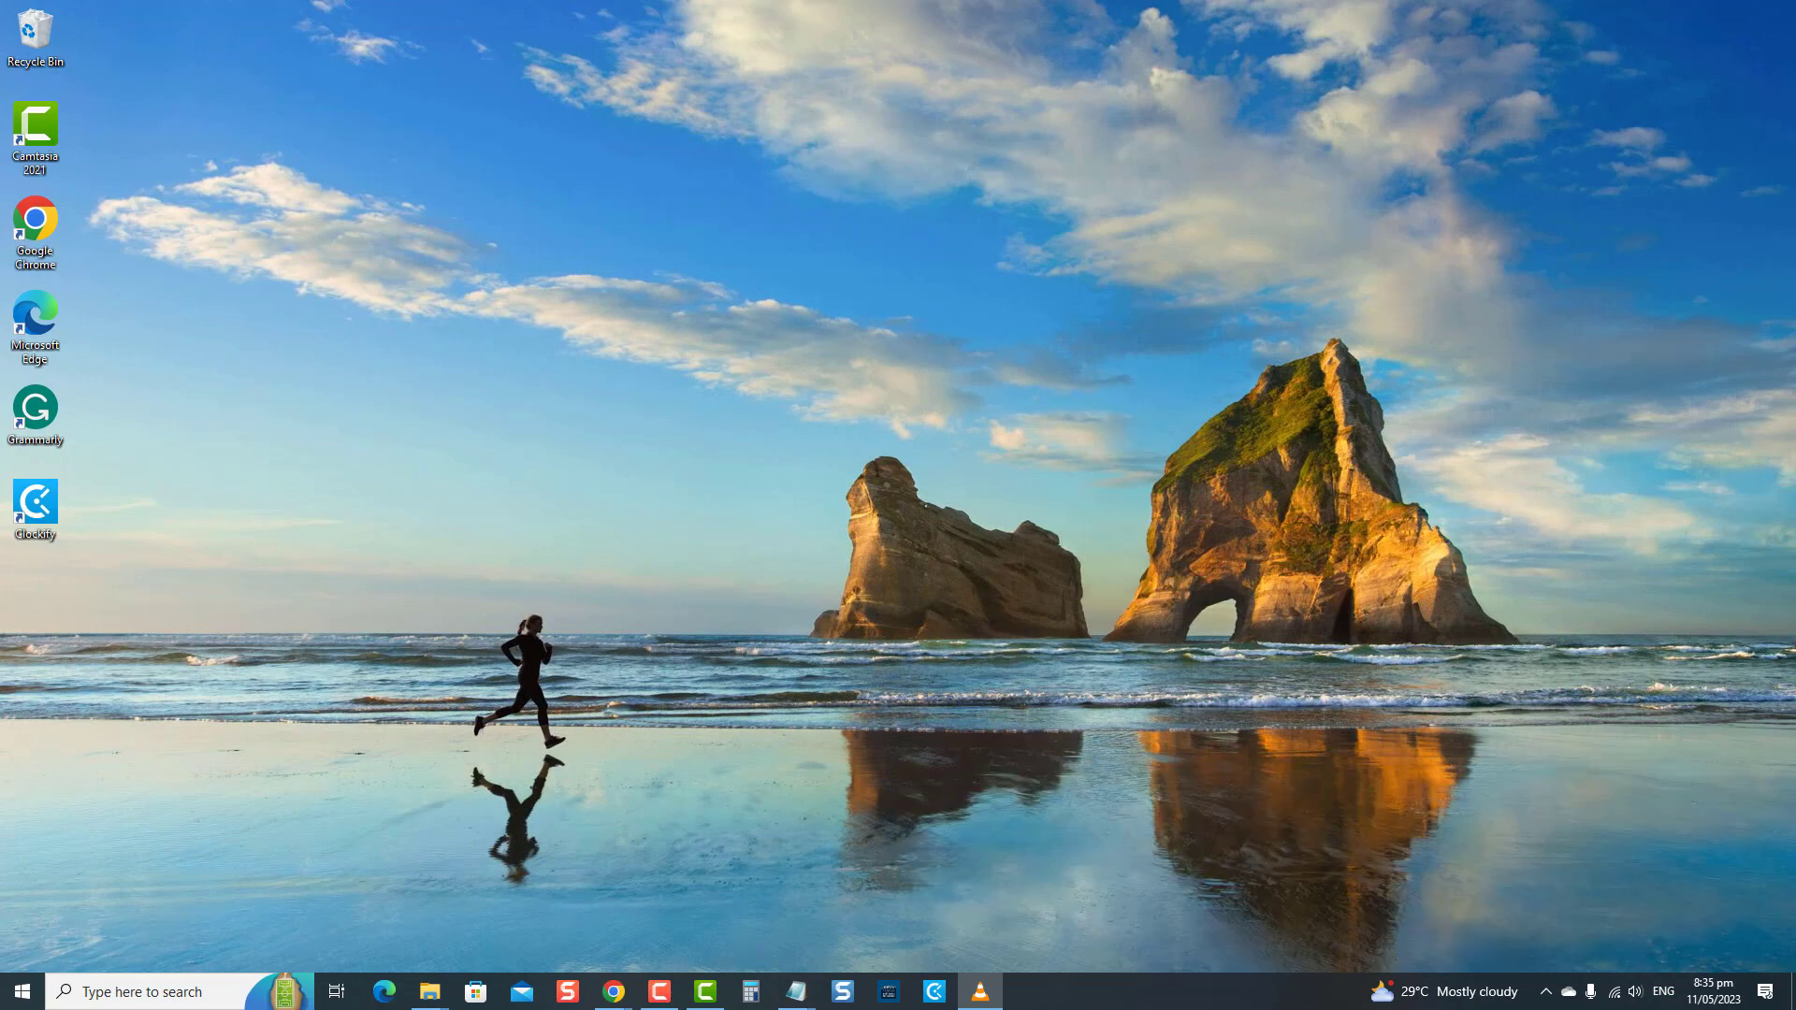
Launch services.msc and open the Bluetooth Support Service properties.
{"action": "key", "text": "super+r"}
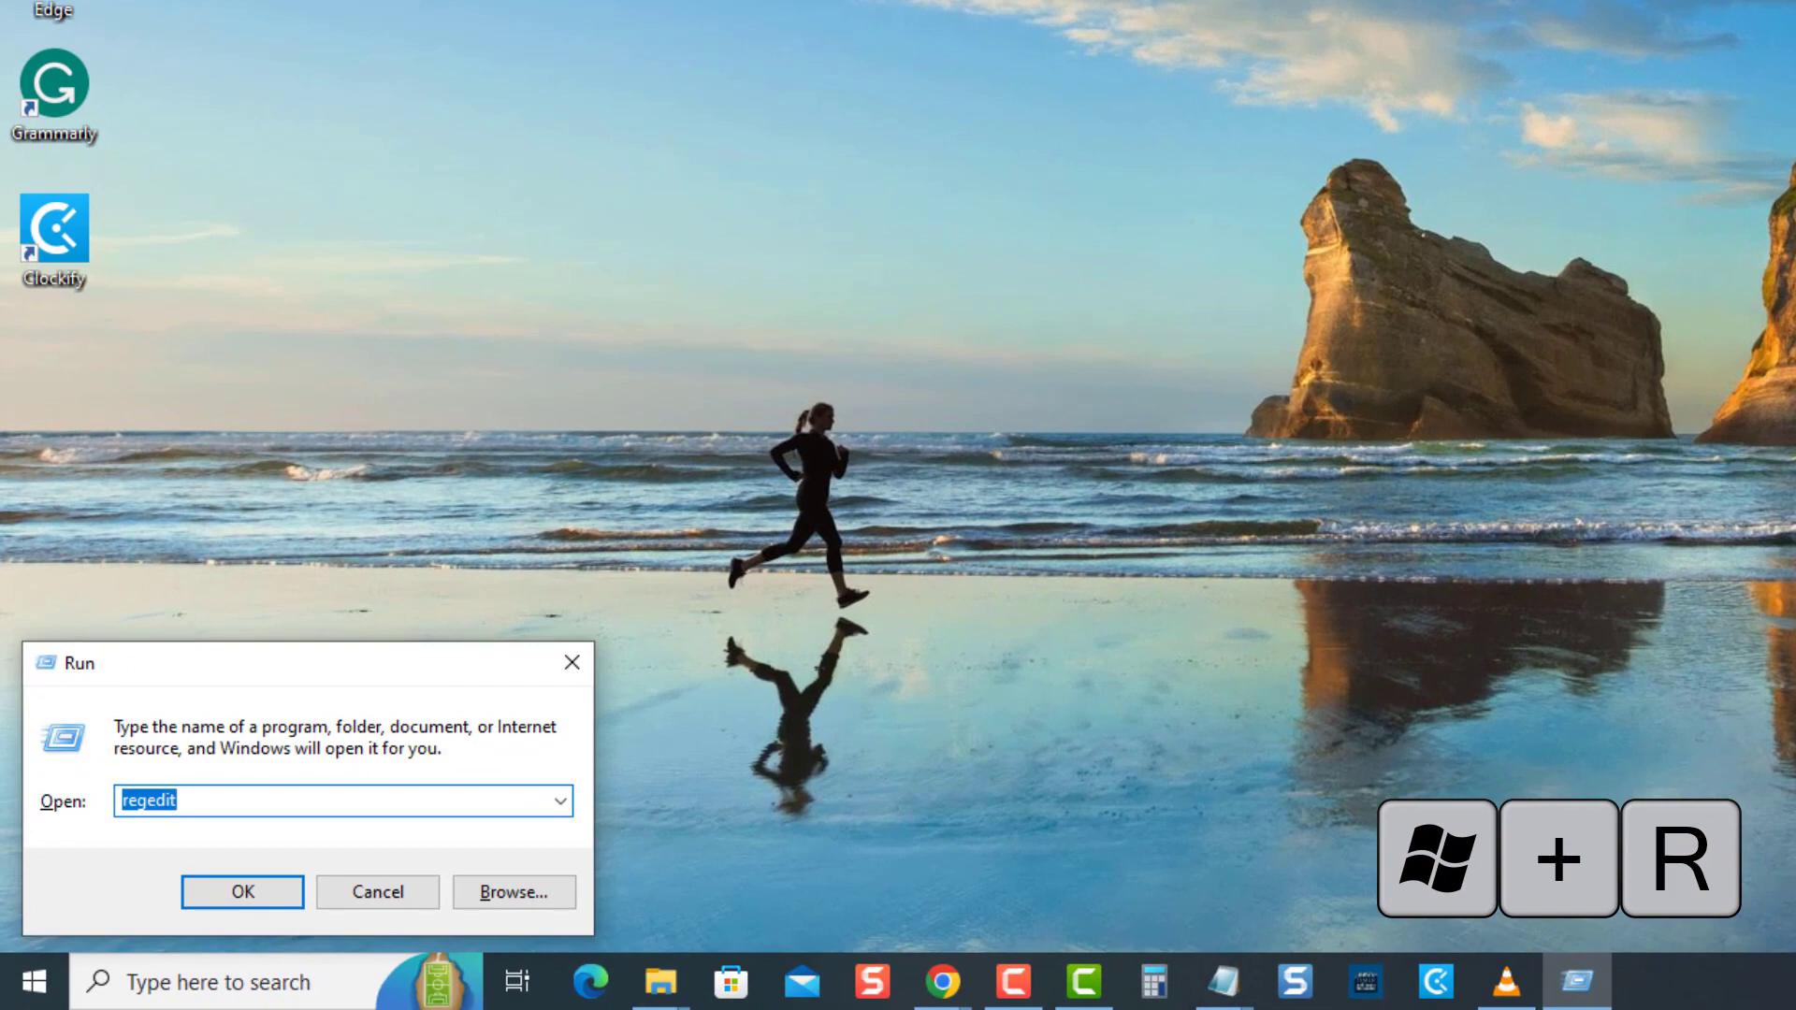
{"action": "type", "text": "services.msc"}
{"action": "key", "text": "Return"}
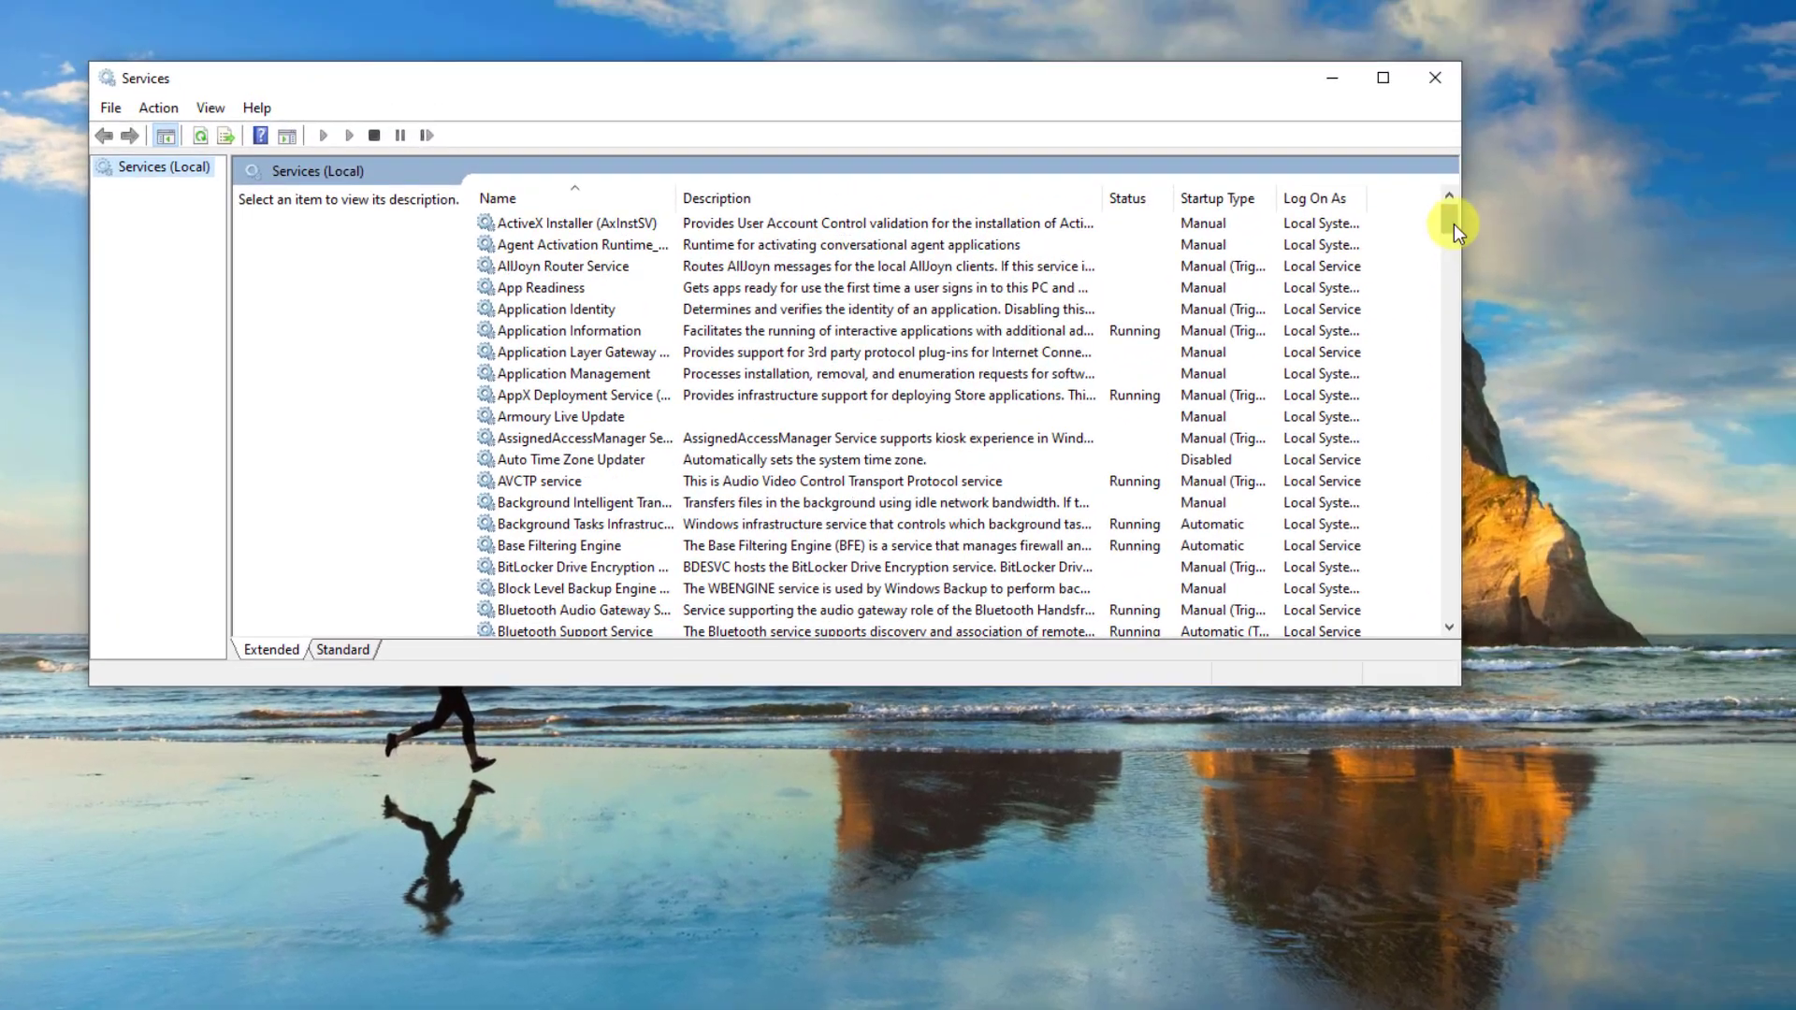
{"action": "mouse_move", "coordinate": [1454, 222]}
{"action": "left_mouse_down"}
{"action": "mouse_move", "coordinate": [1449, 426]}
{"action": "mouse_move", "coordinate": [1459, 234]}
{"action": "left_mouse_up"}
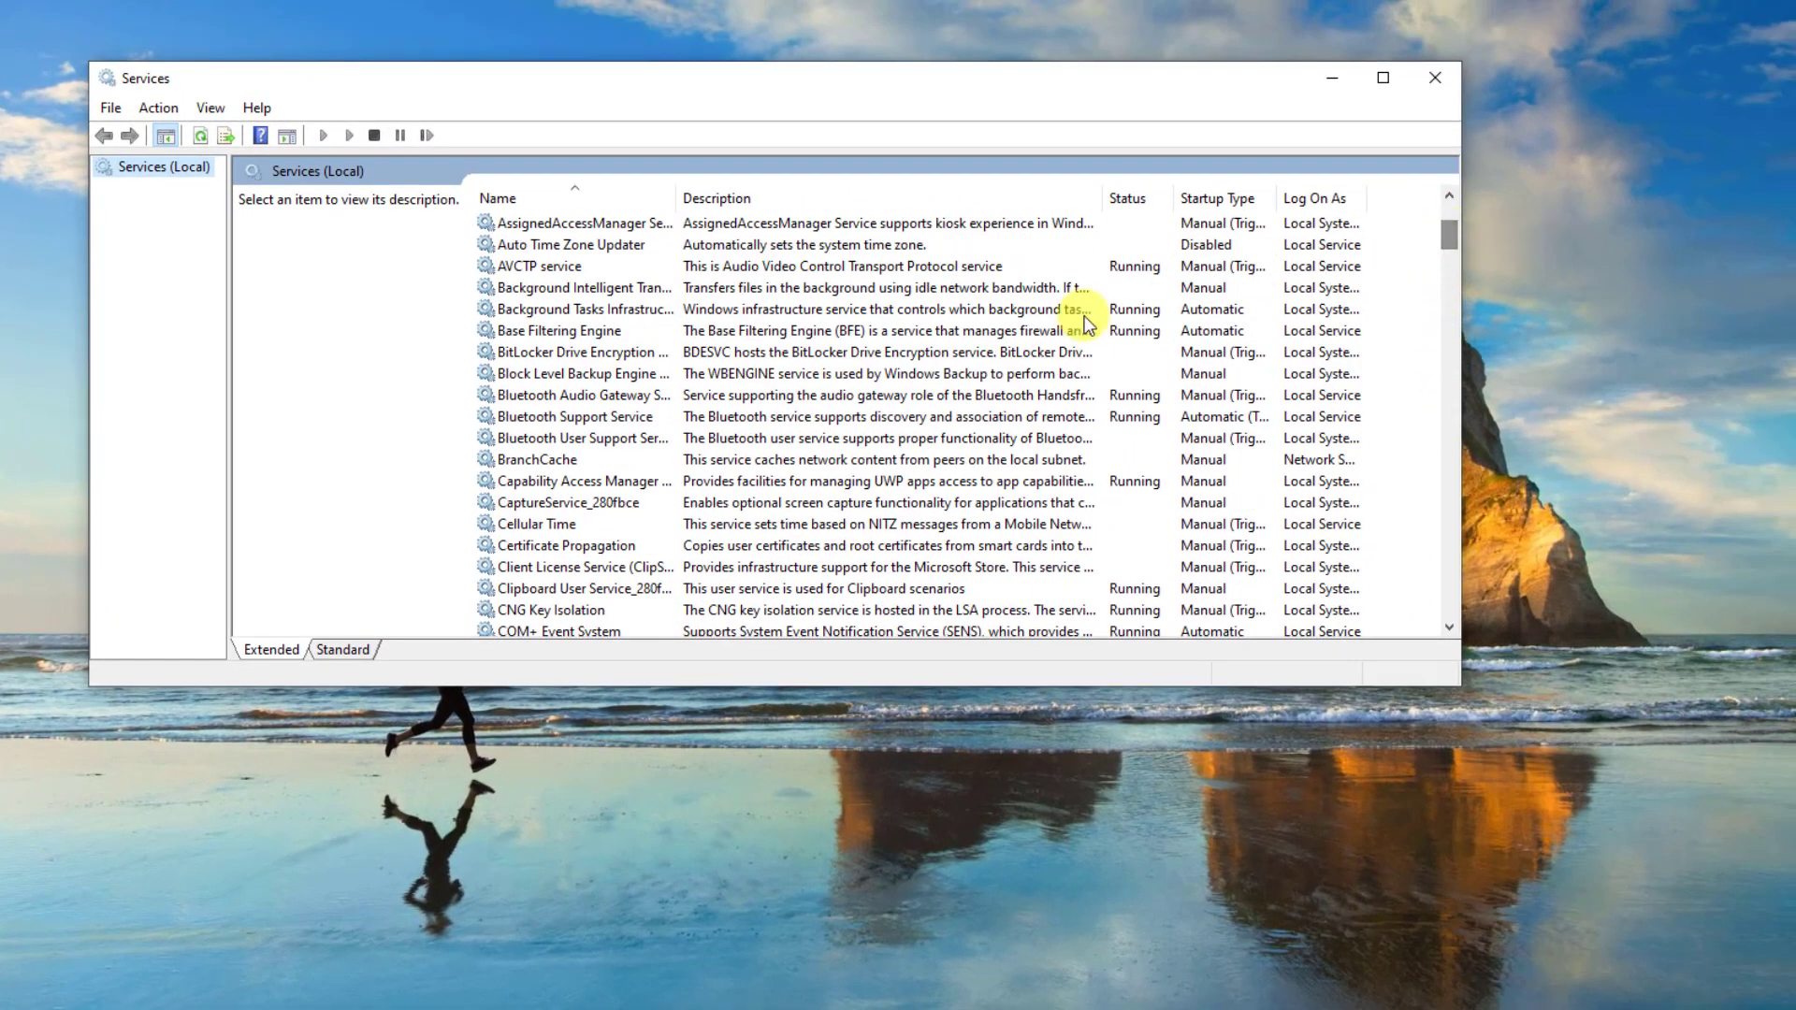
{"action": "left_click", "coordinate": [643, 417]}
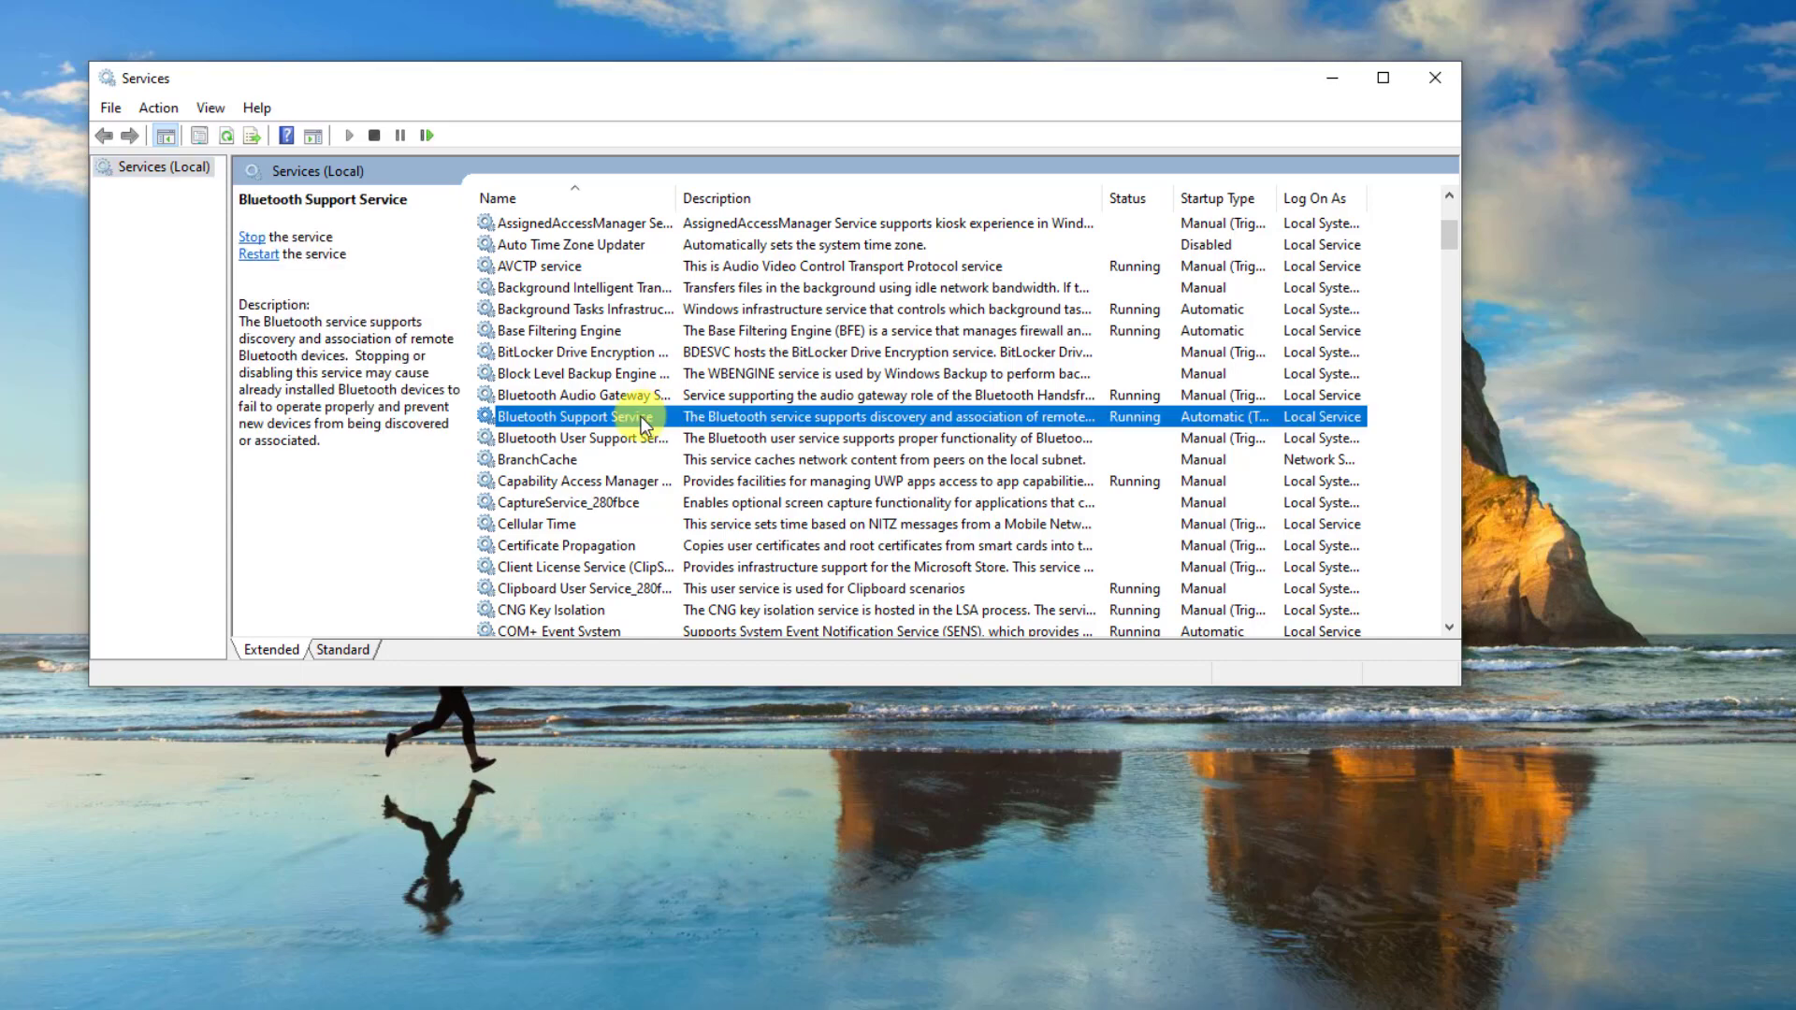
{"action": "right_click", "coordinate": [642, 417]}
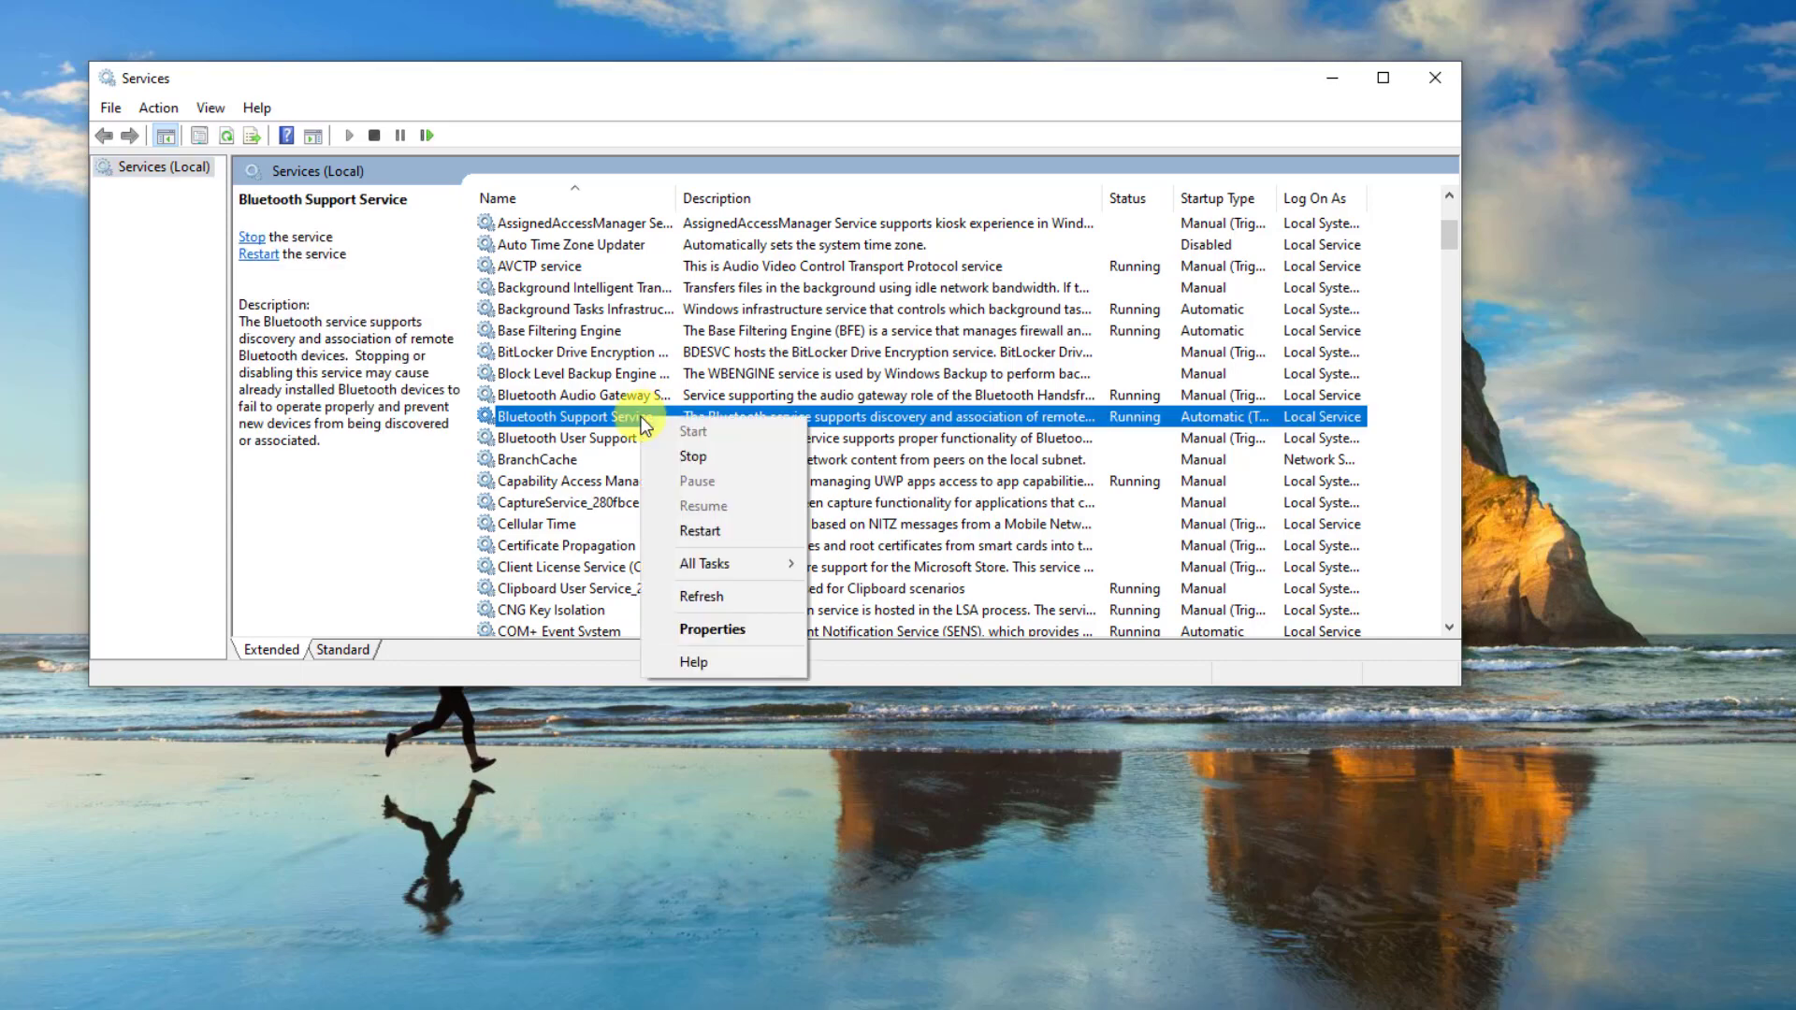
{"action": "left_click", "coordinate": [730, 628]}
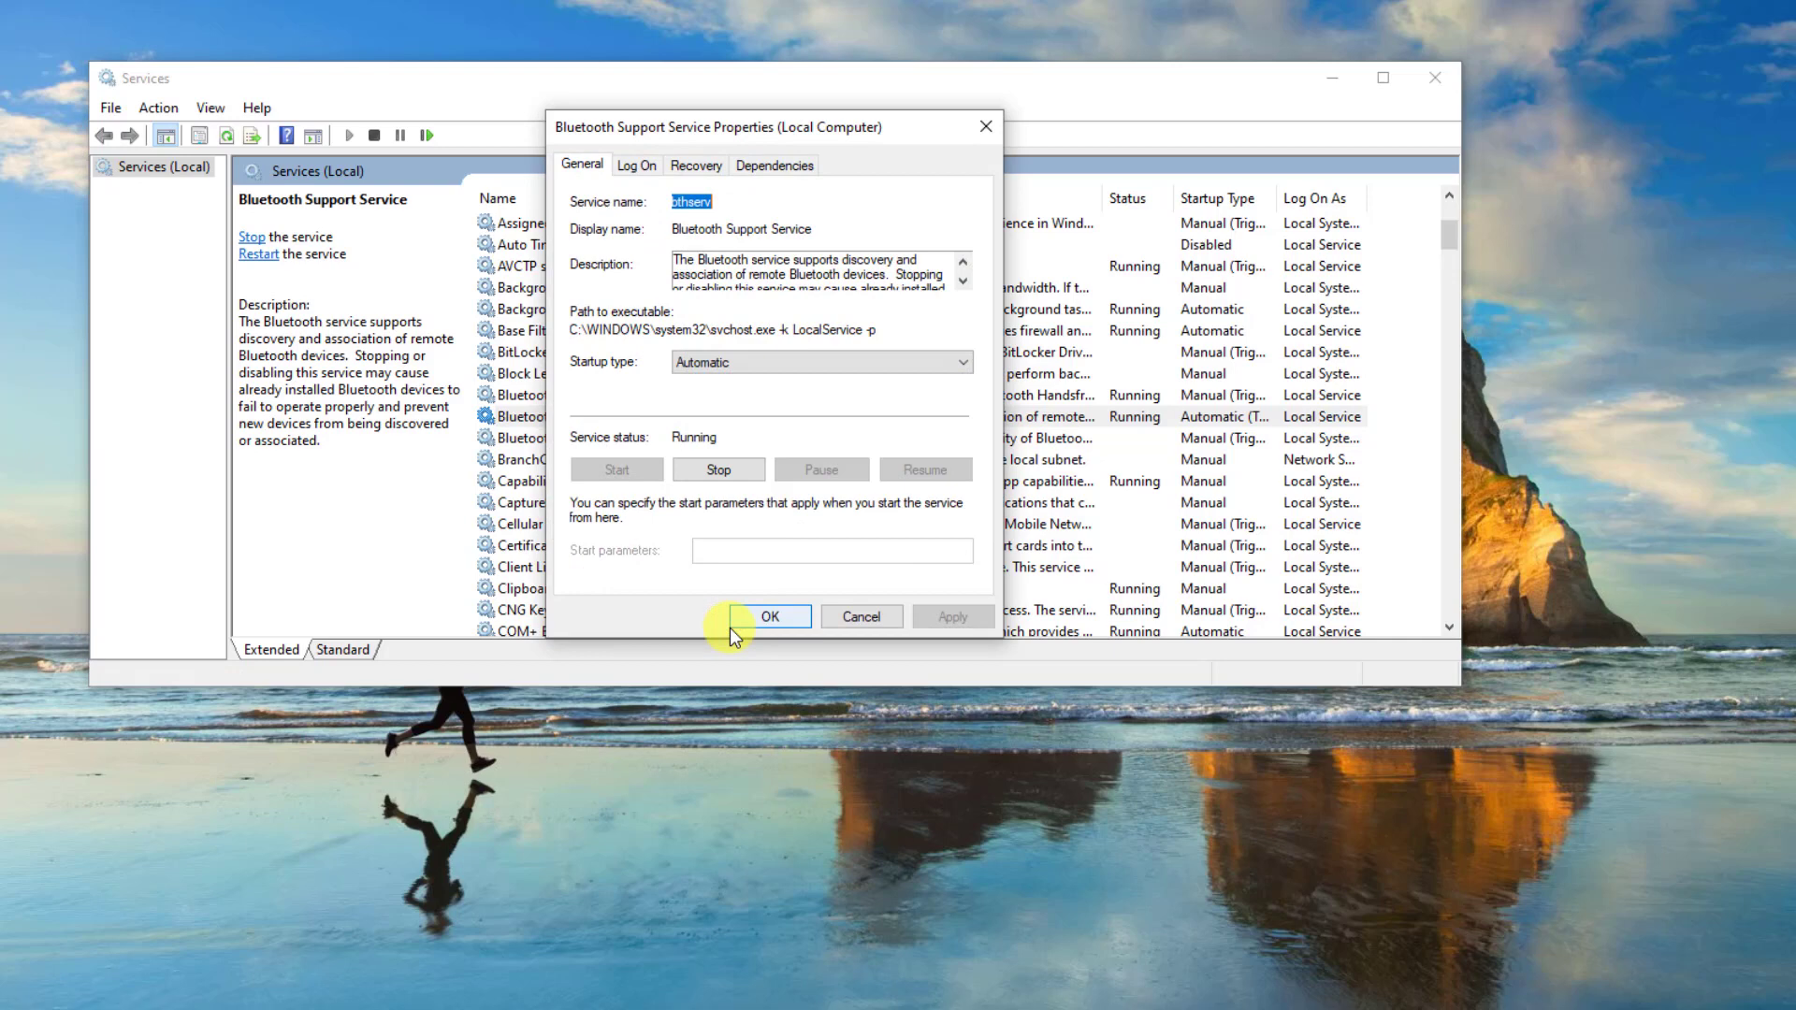
Set the Bluetooth Support Service startup type to Automatic, apply, and close Services.
{"action": "left_click", "coordinate": [792, 372]}
{"action": "left_click", "coordinate": [783, 397]}
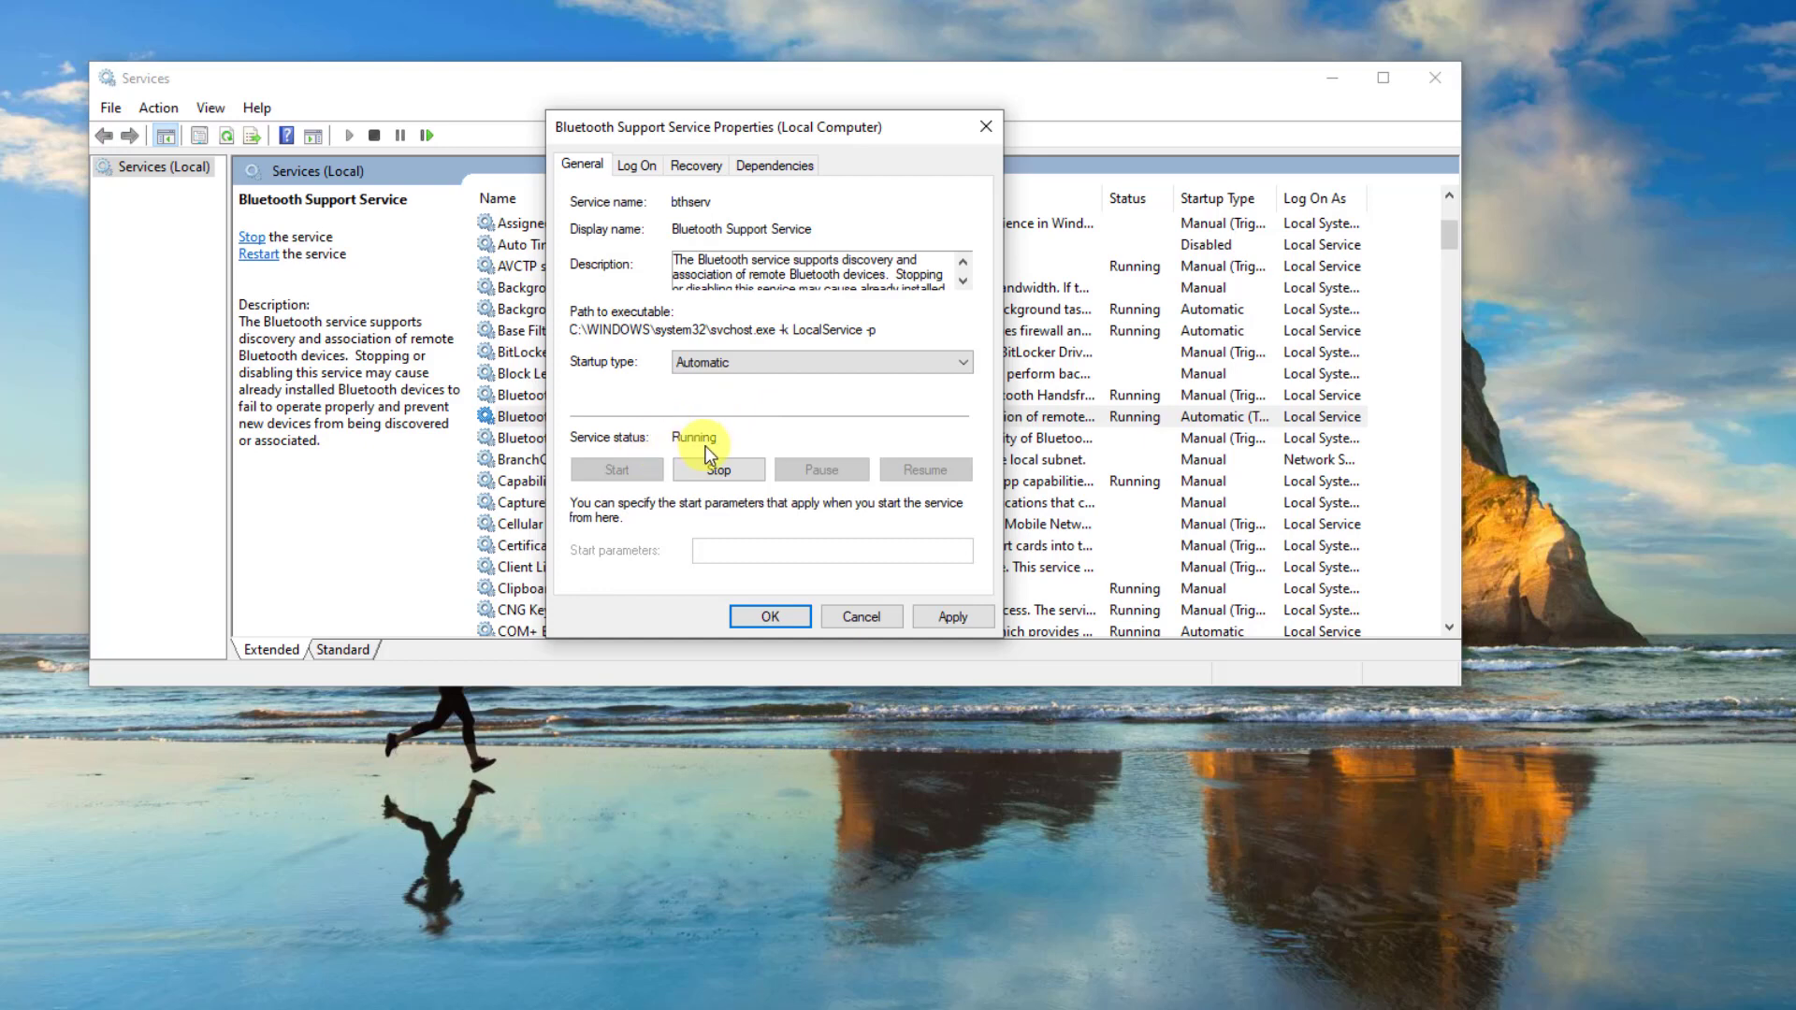
{"action": "left_click", "coordinate": [961, 621]}
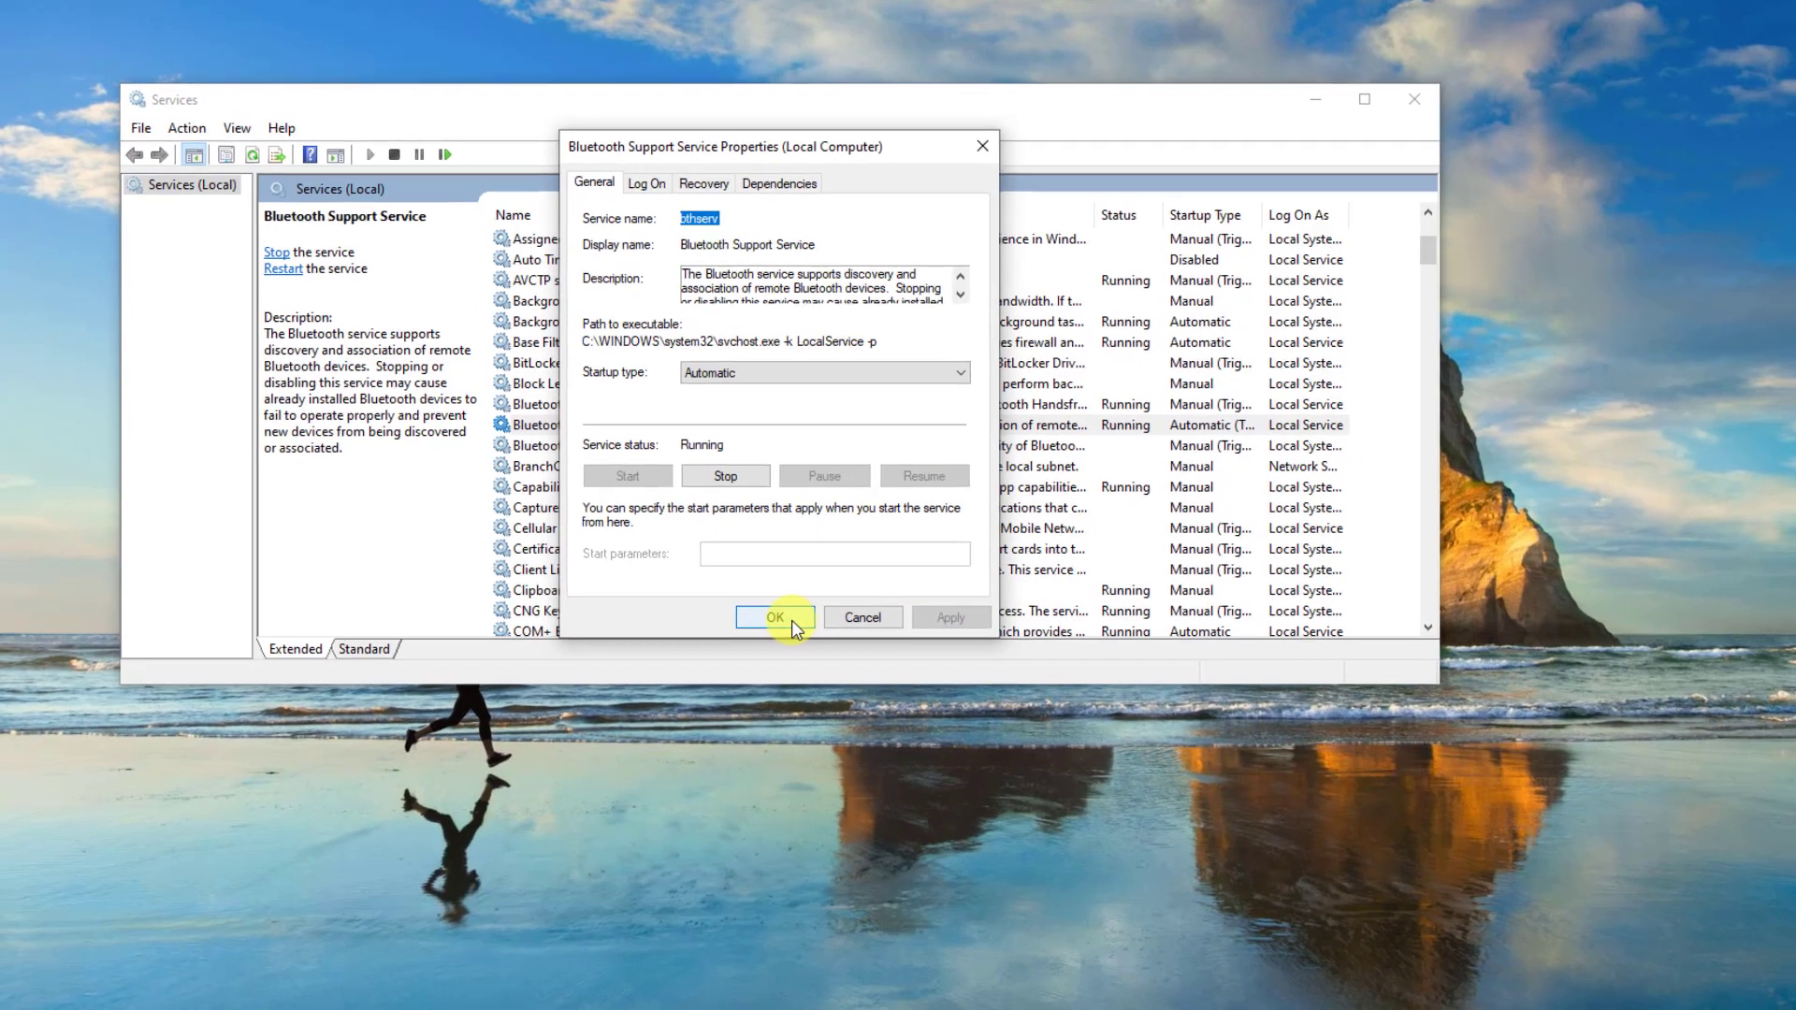
{"action": "left_click", "coordinate": [790, 619]}
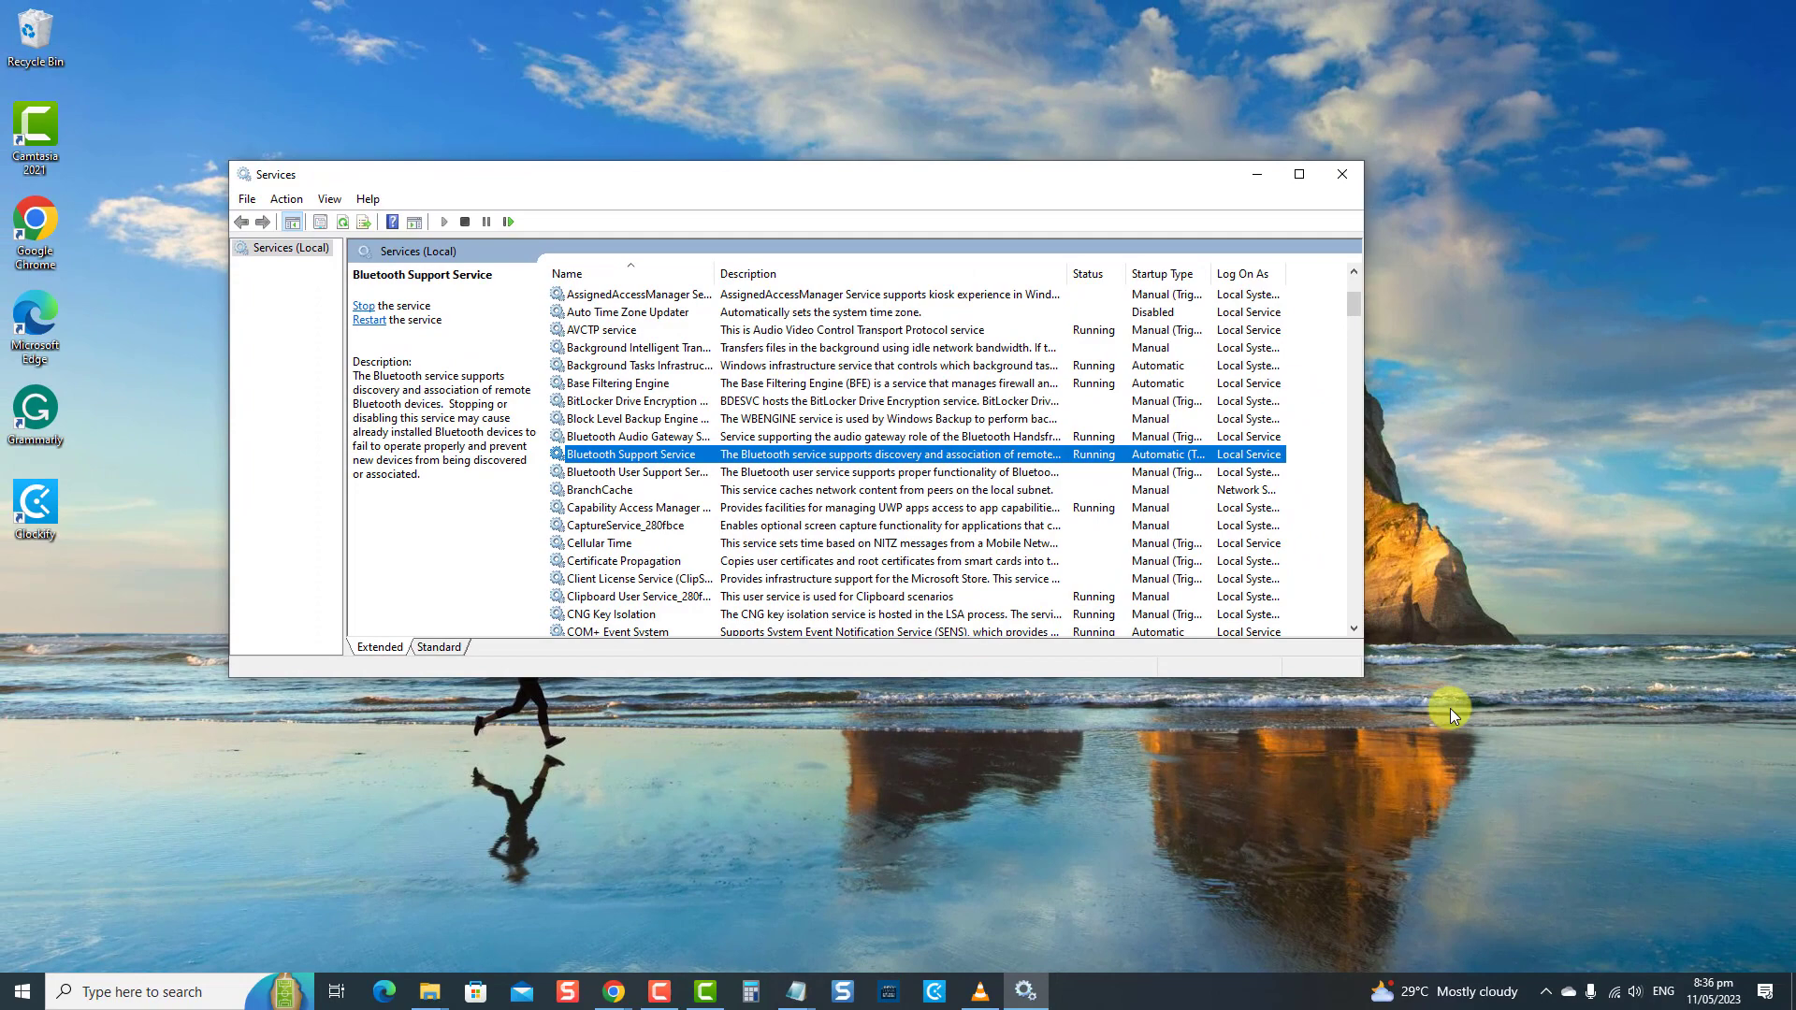
{"action": "left_click", "coordinate": [1343, 175]}
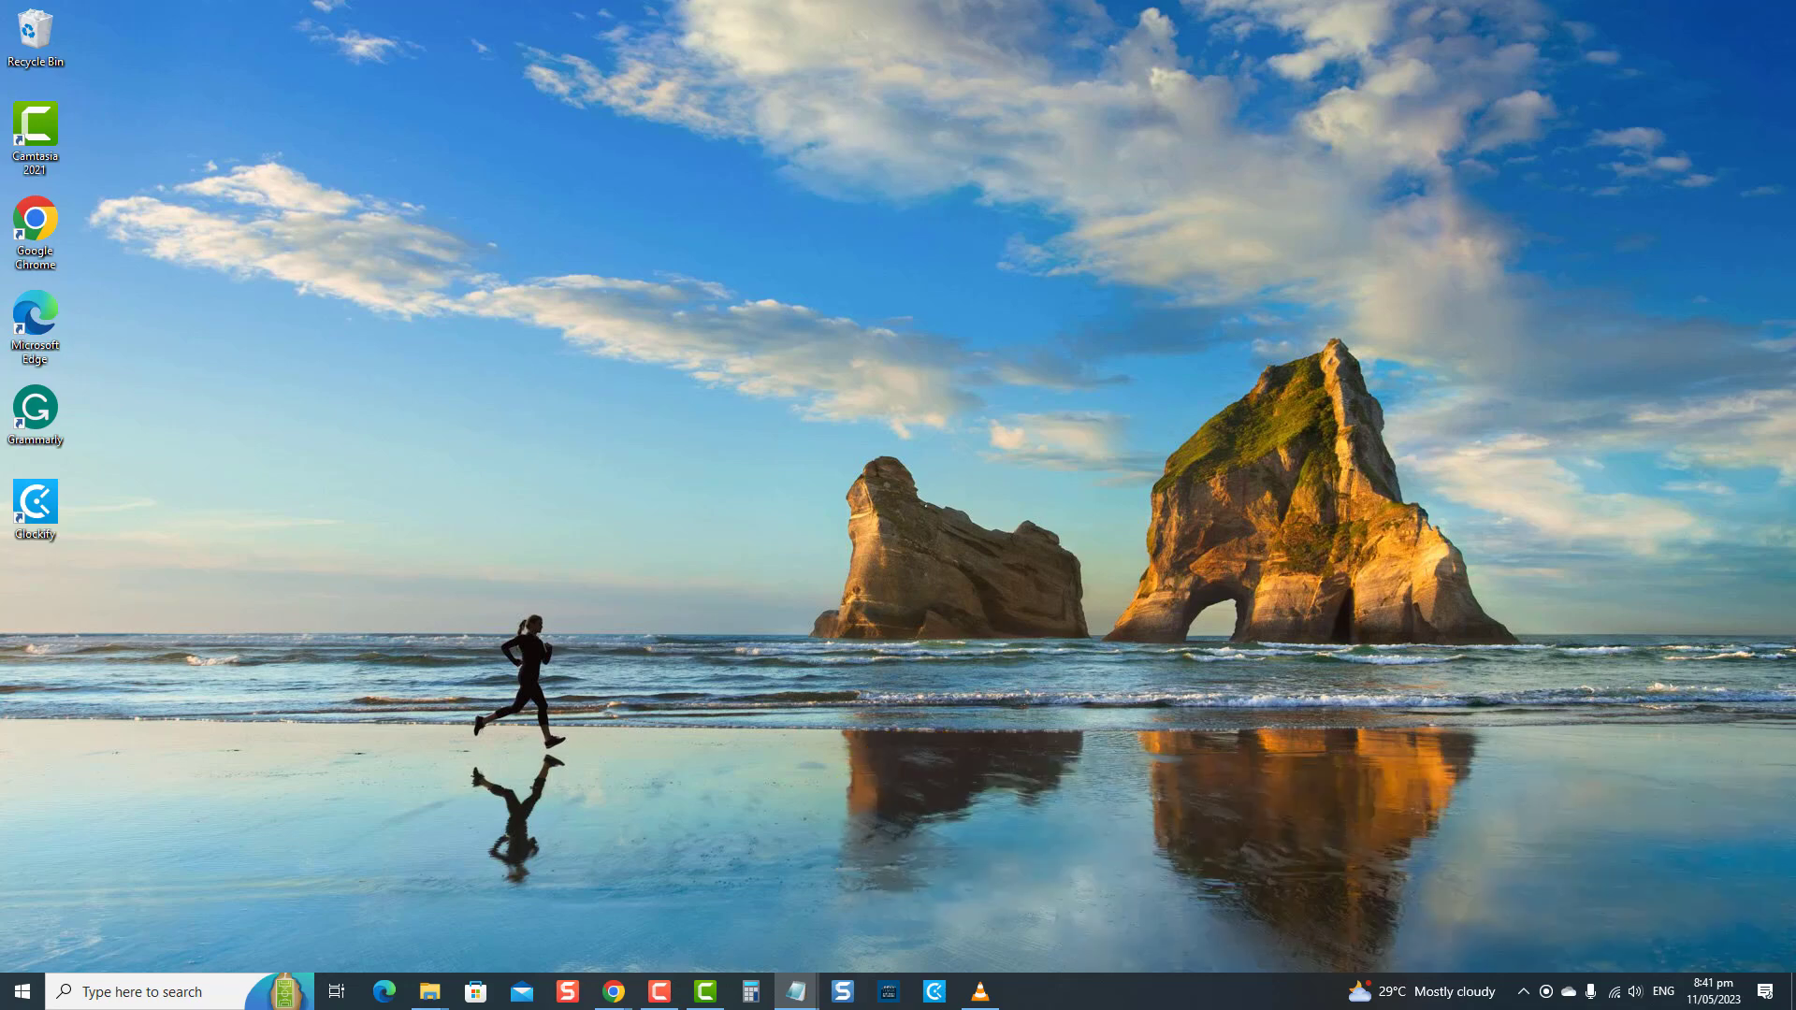
Launch Device Manager with devmgmt.msc and expand Audio inputs and outputs.
{"action": "key", "text": "super+r"}
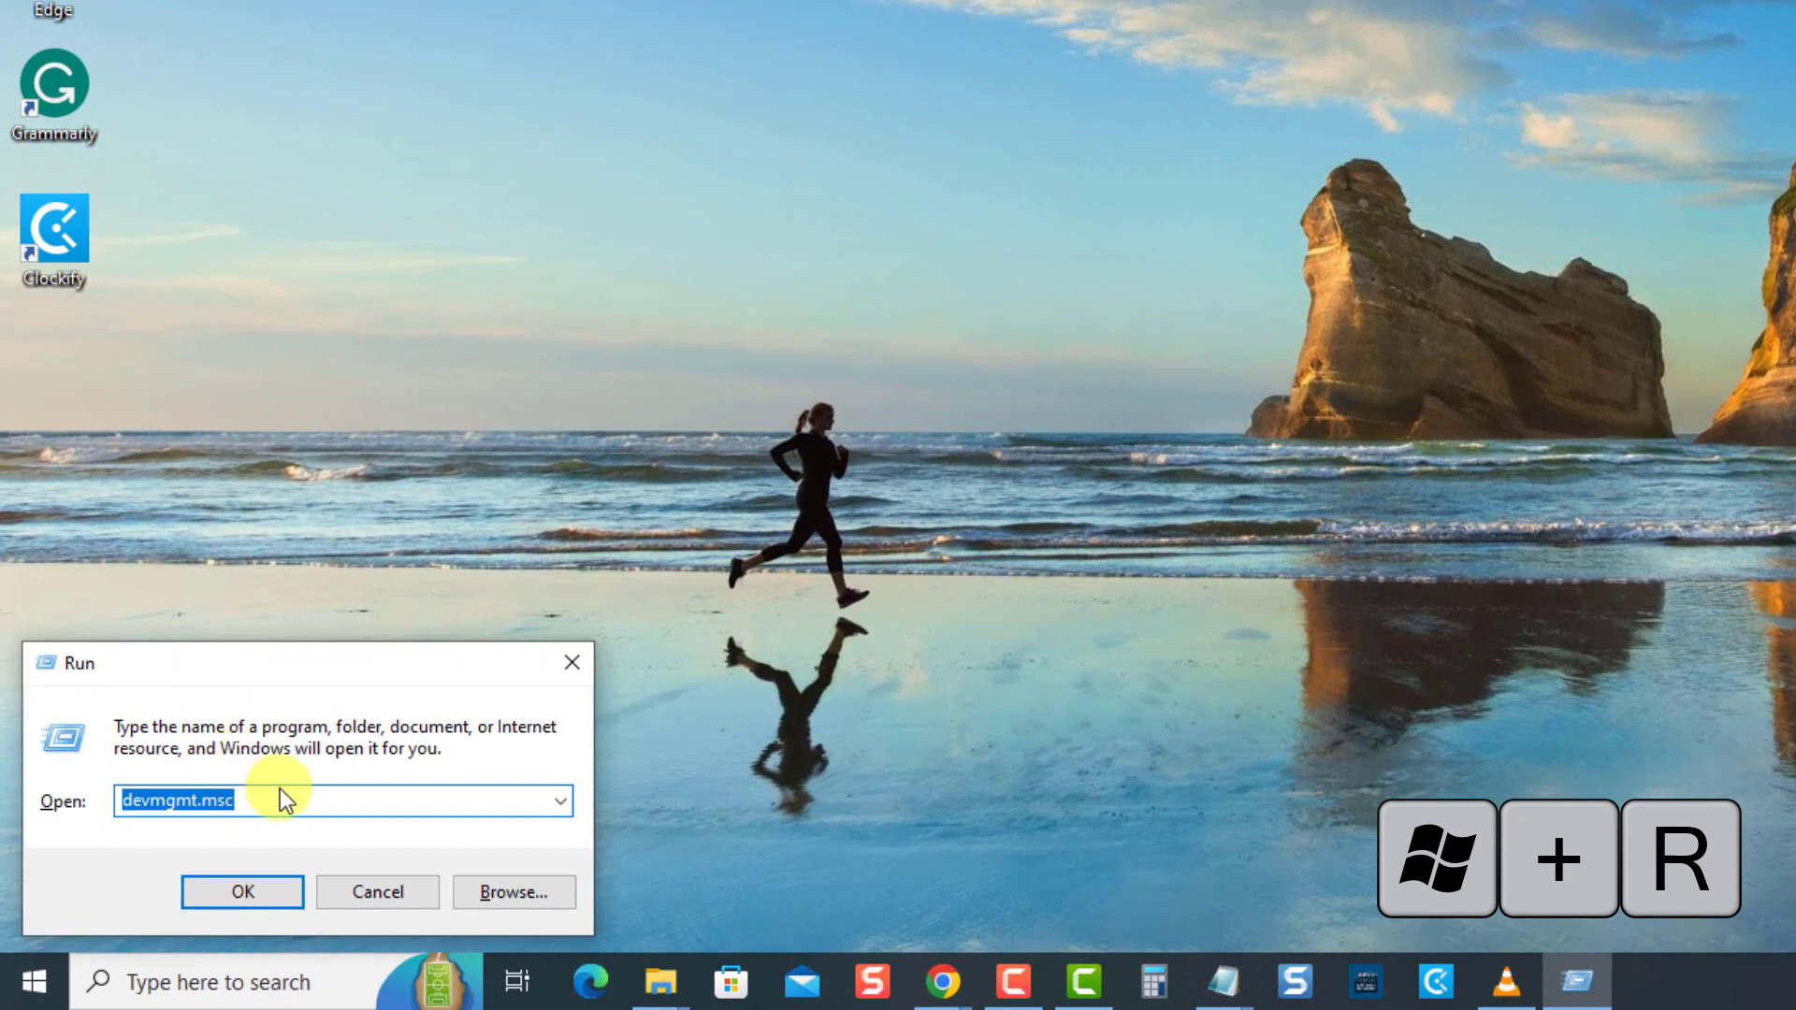
{"action": "left_click", "coordinate": [281, 794]}
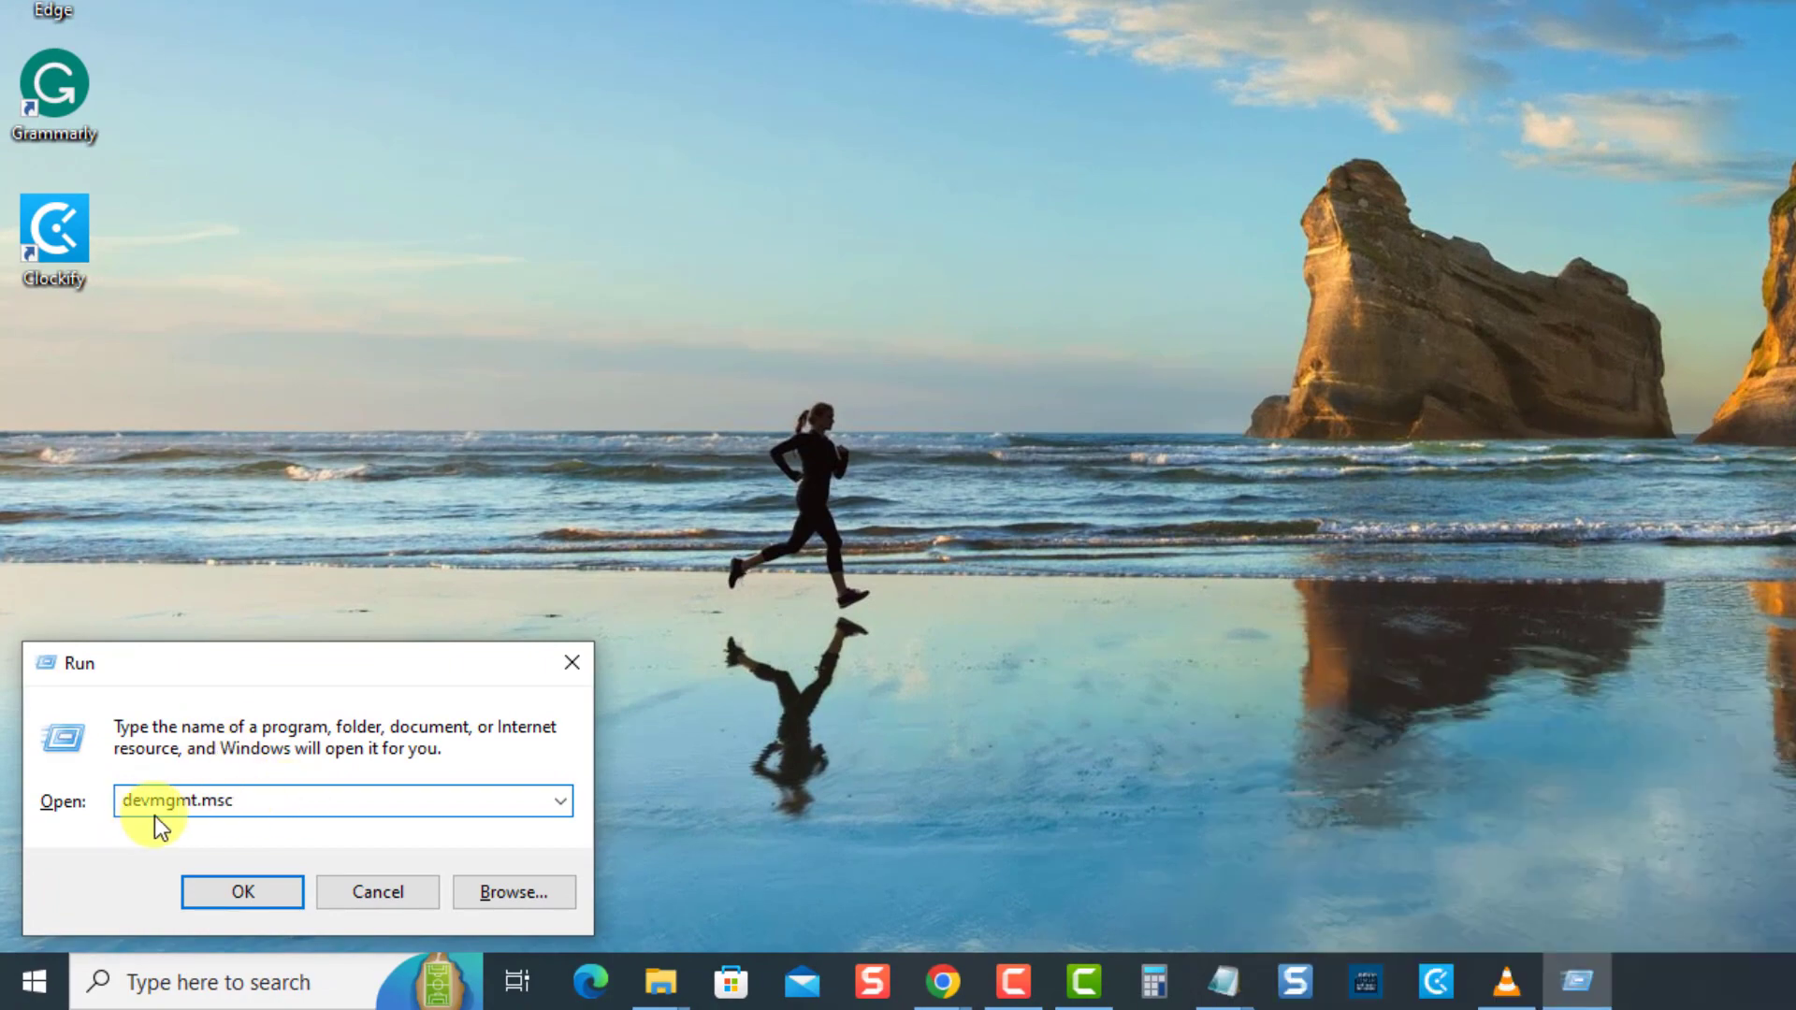
{"action": "key", "text": "Return"}
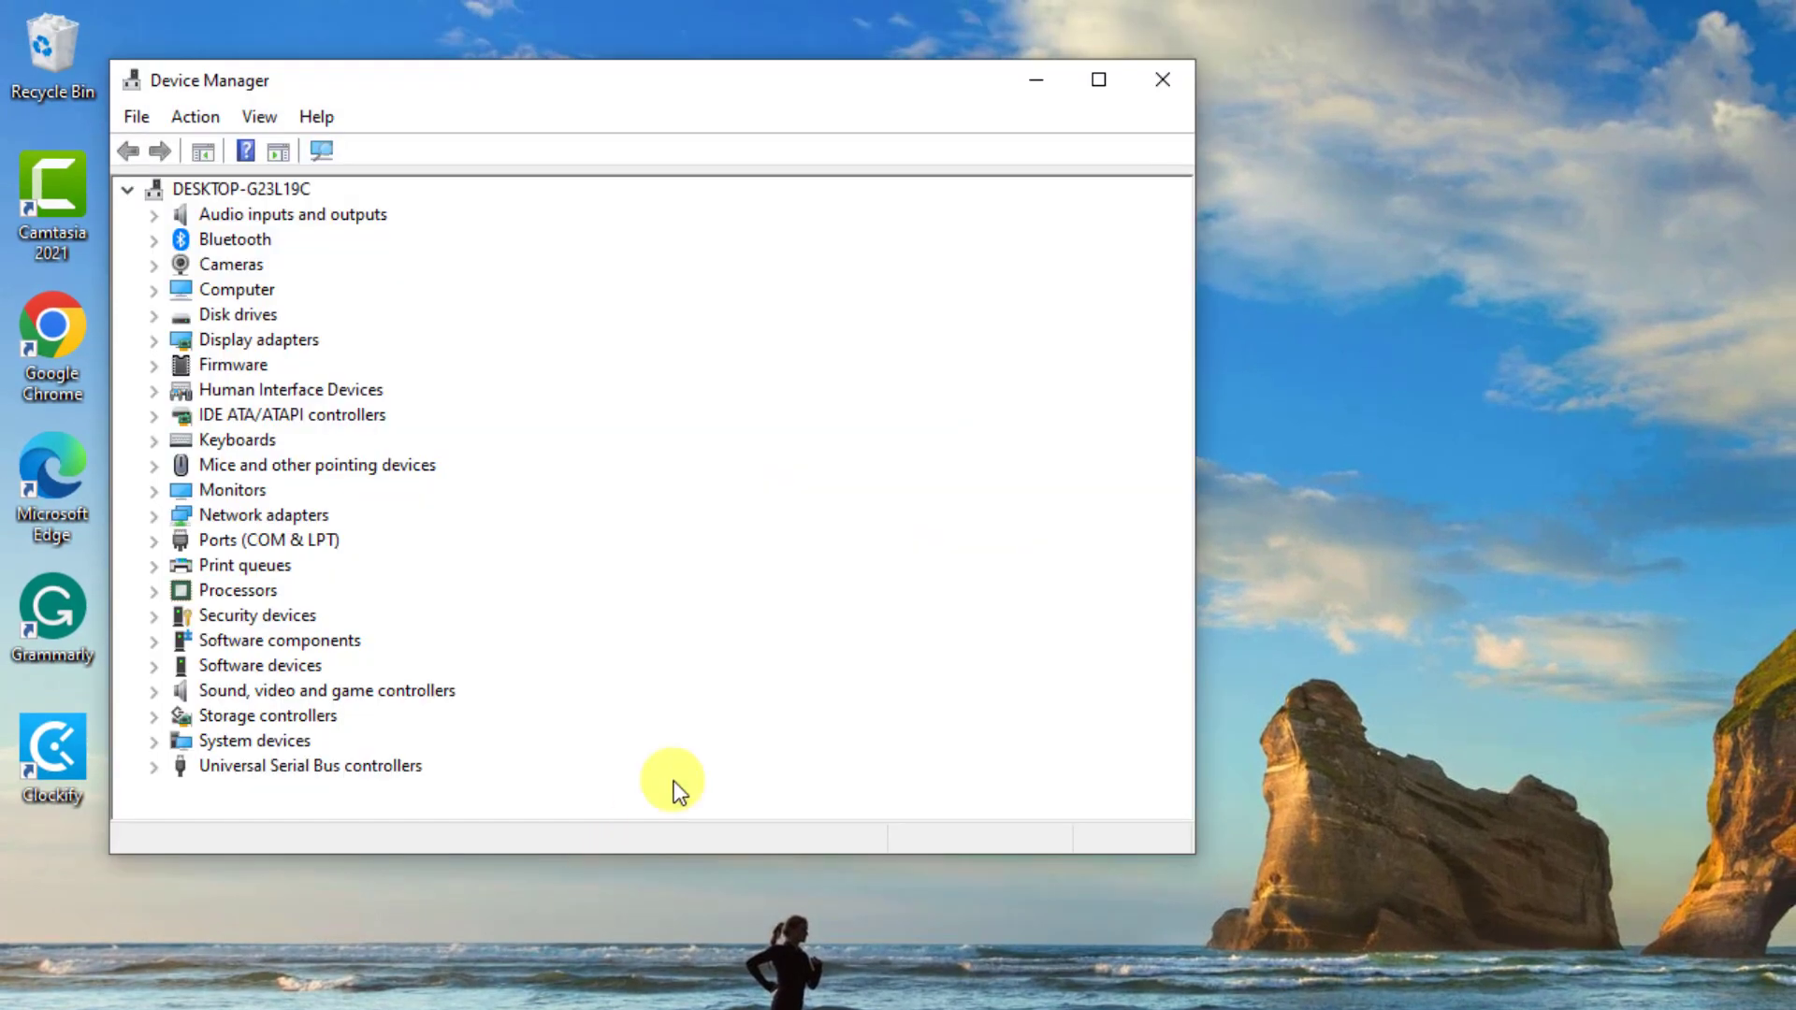
{"action": "left_click", "coordinate": [156, 214]}
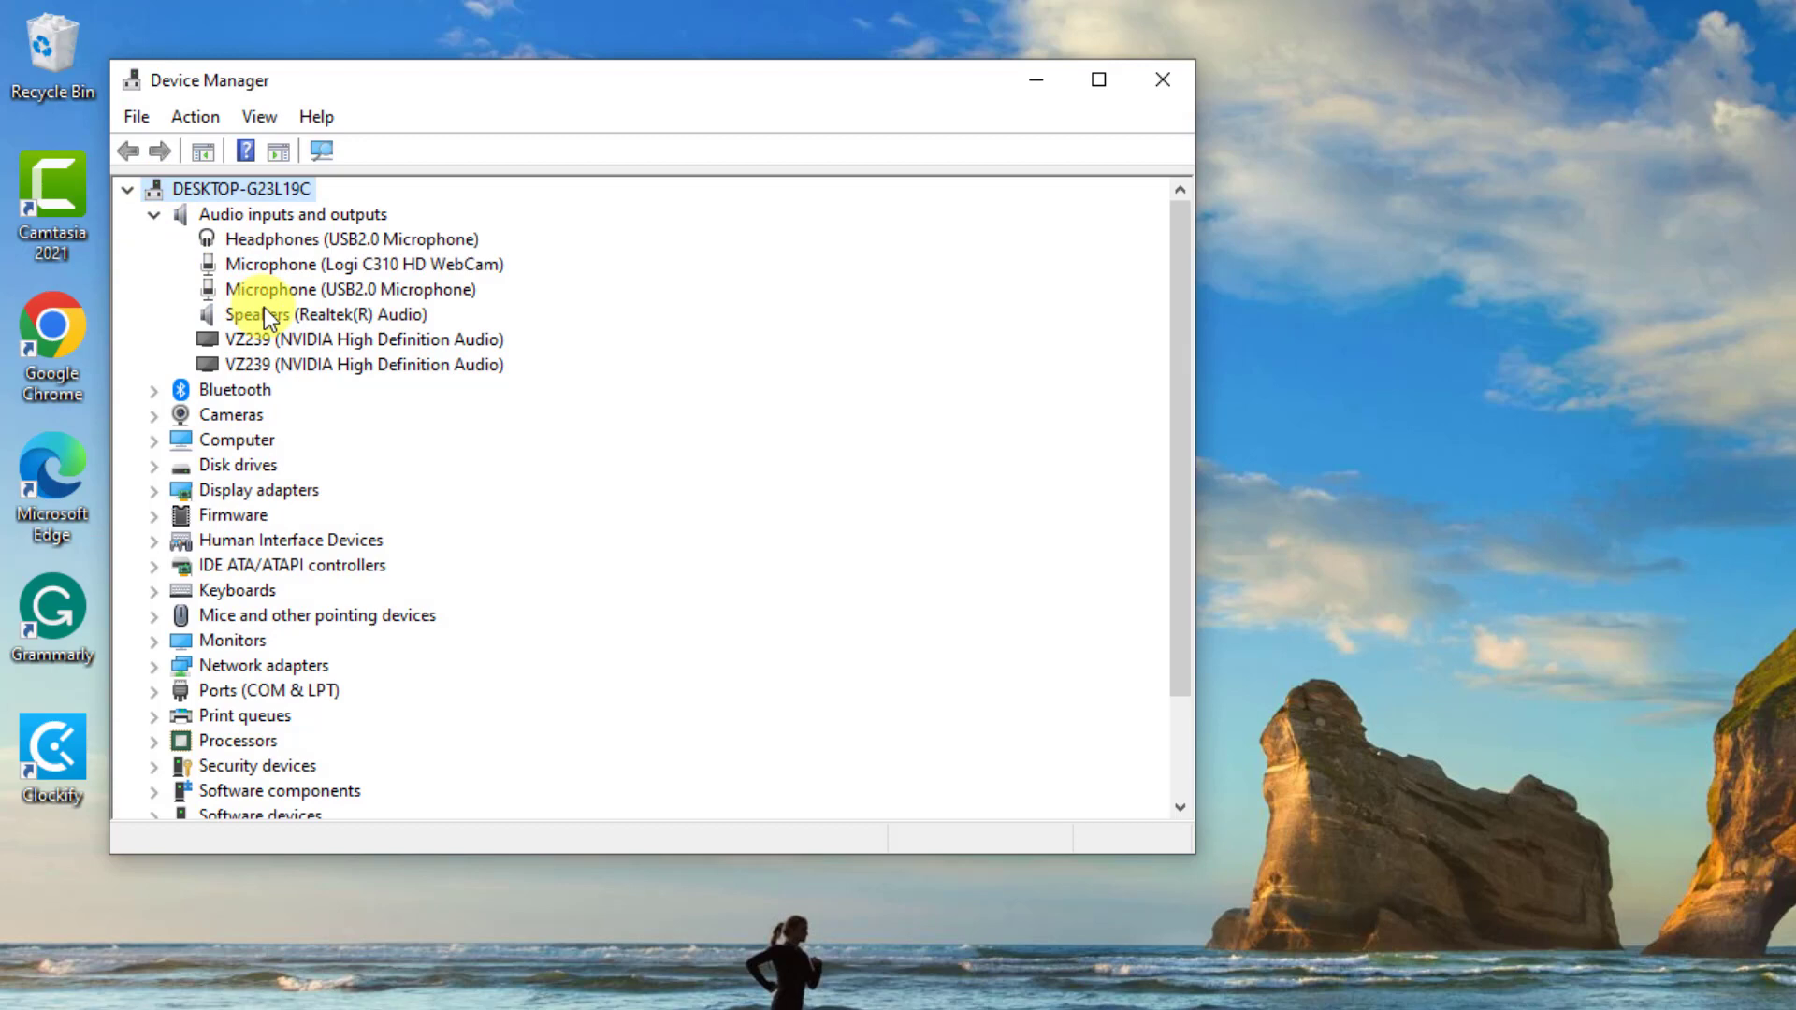
Update the Headphones (USB2.0 Microphone) driver by searching automatically for drivers.
{"action": "left_click", "coordinate": [277, 244]}
{"action": "right_click", "coordinate": [277, 243]}
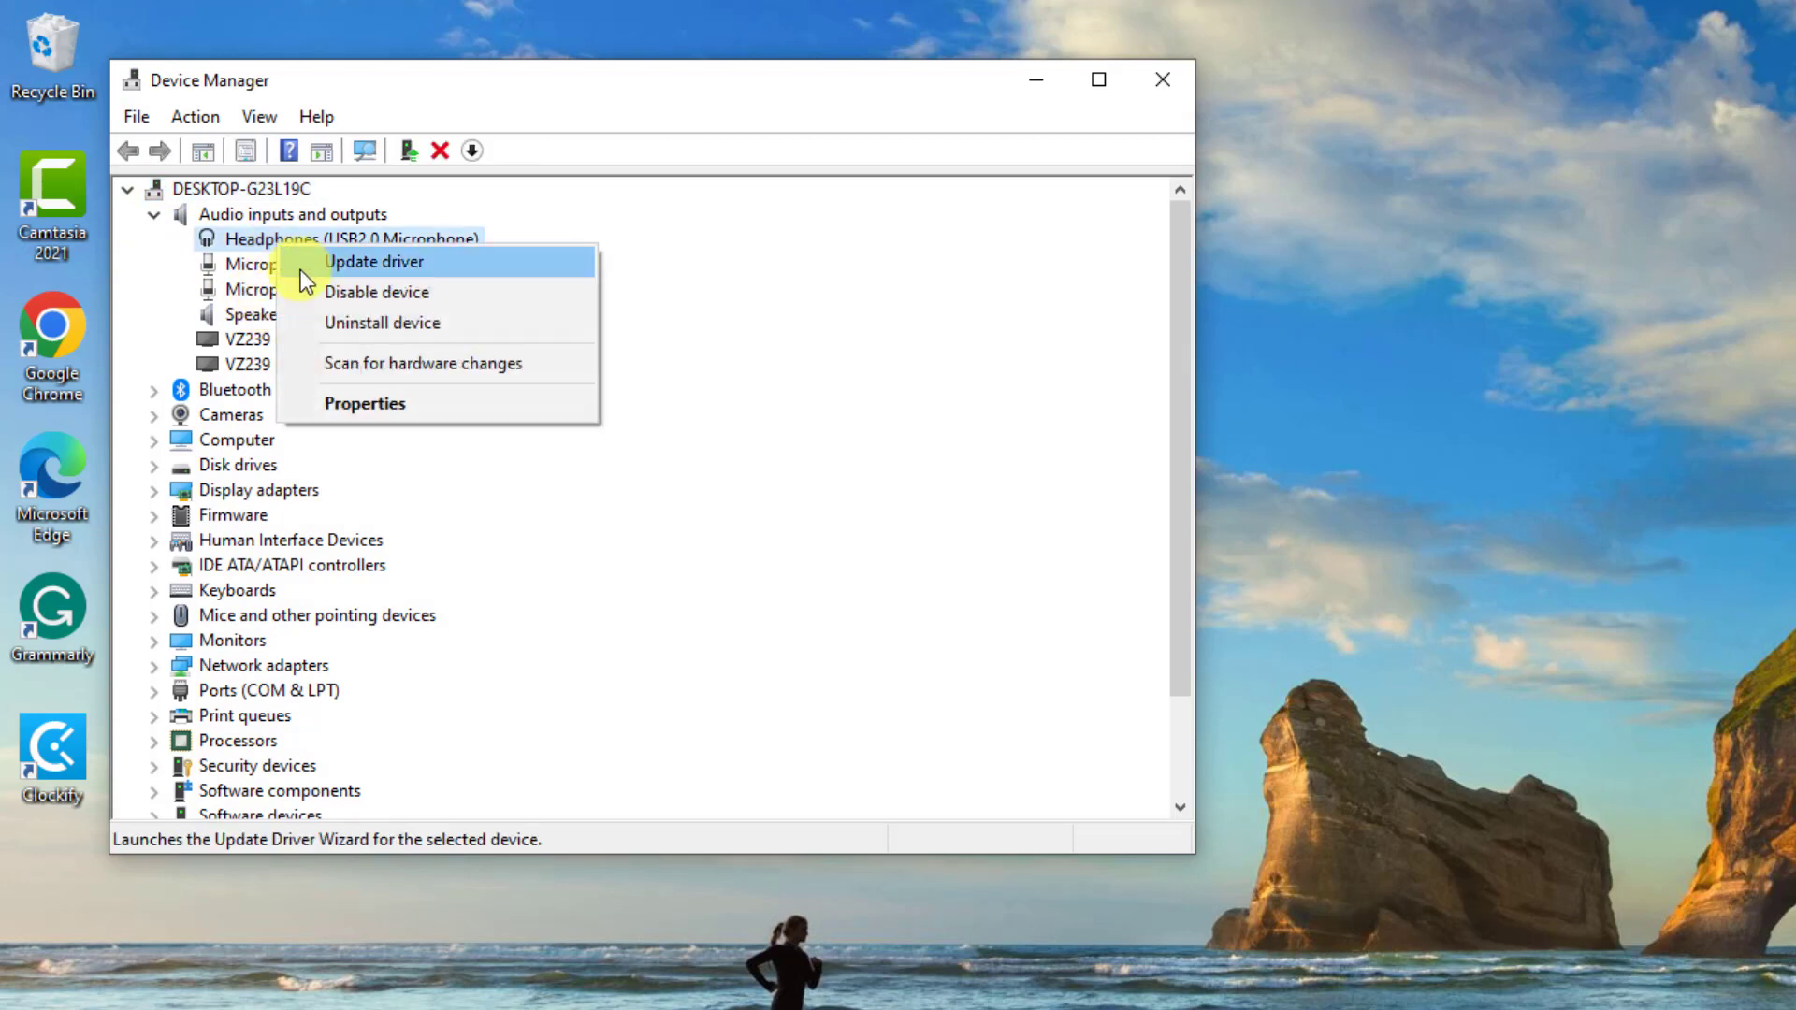
{"action": "left_click", "coordinate": [306, 269]}
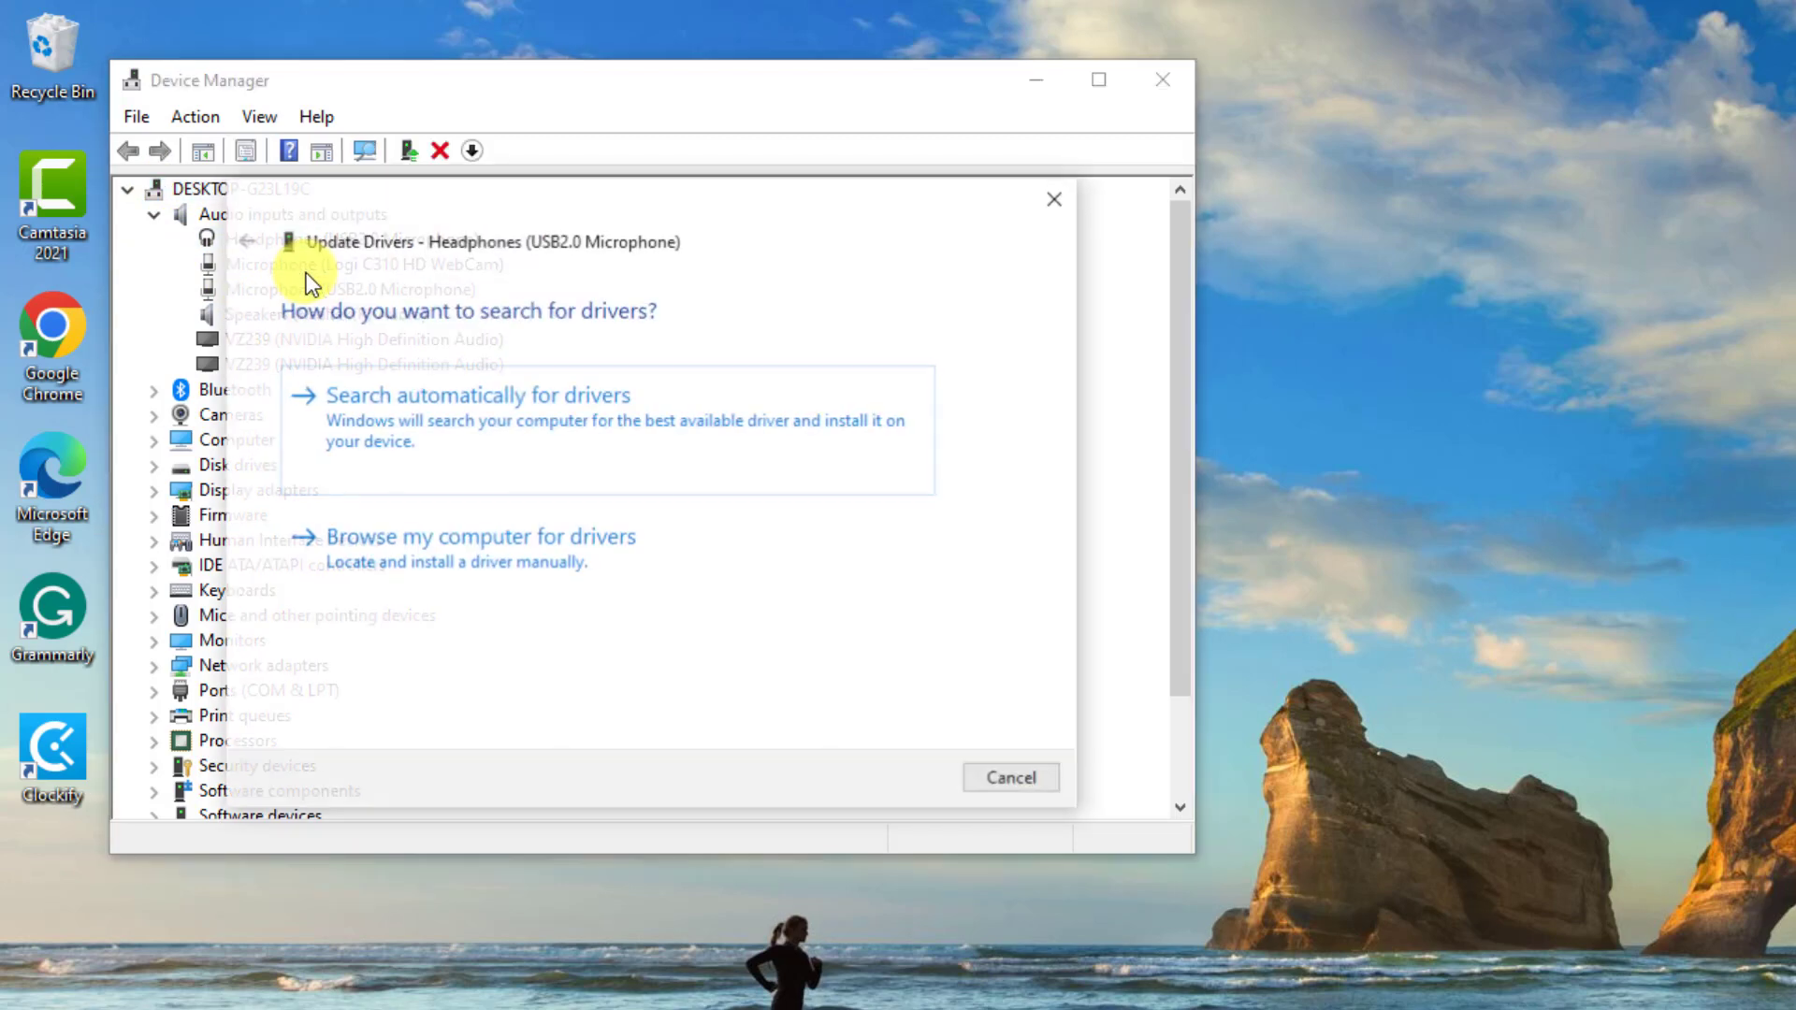
{"action": "left_click", "coordinate": [684, 464]}
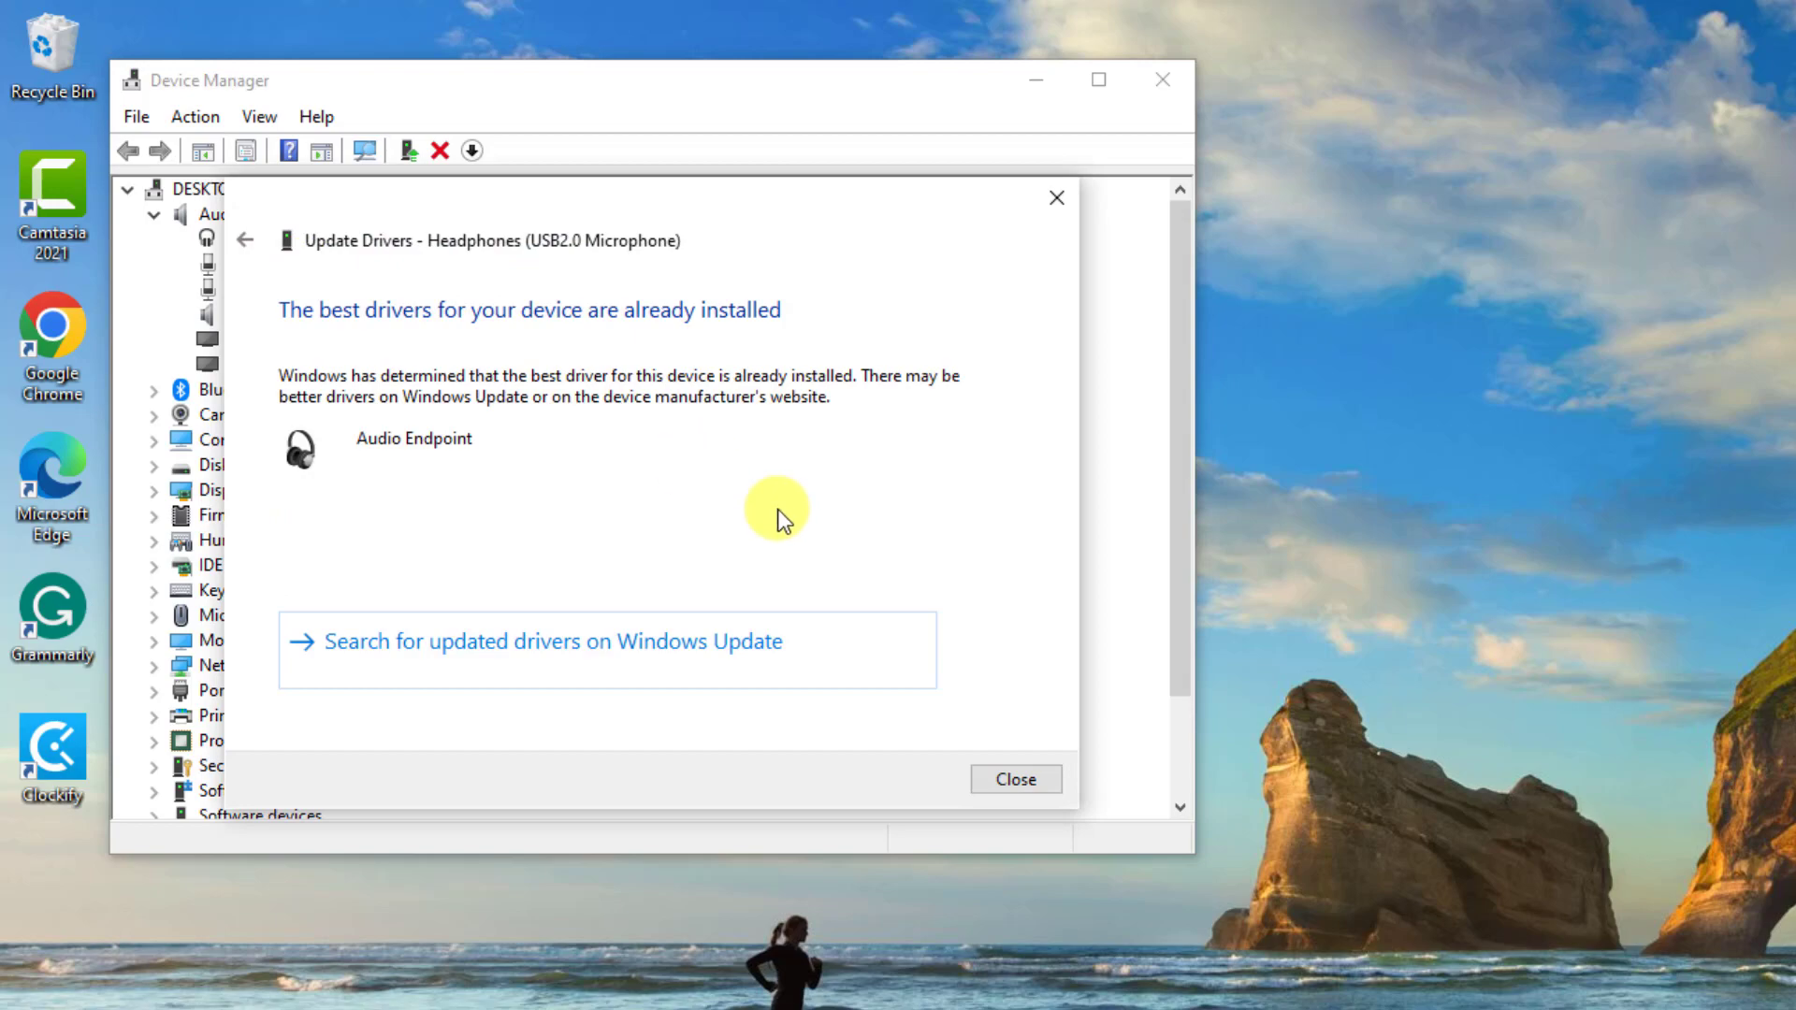